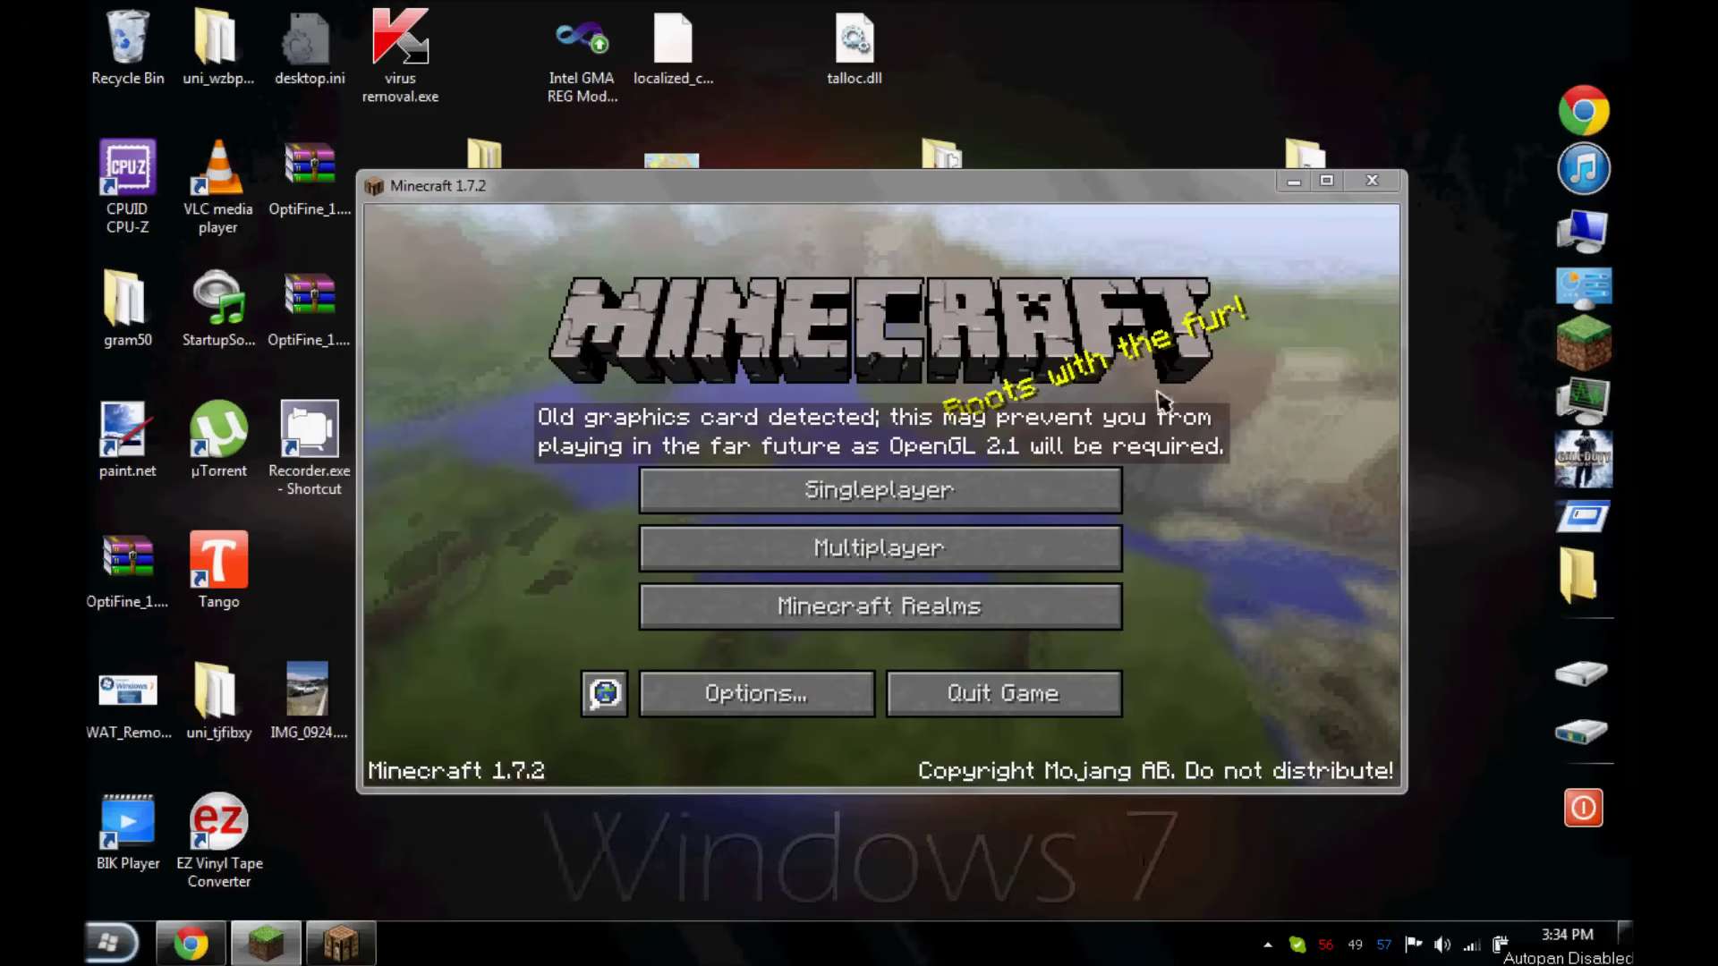
Close the running game and set the OptiFine profile to use version release 1.7.10
left_click(1372, 180)
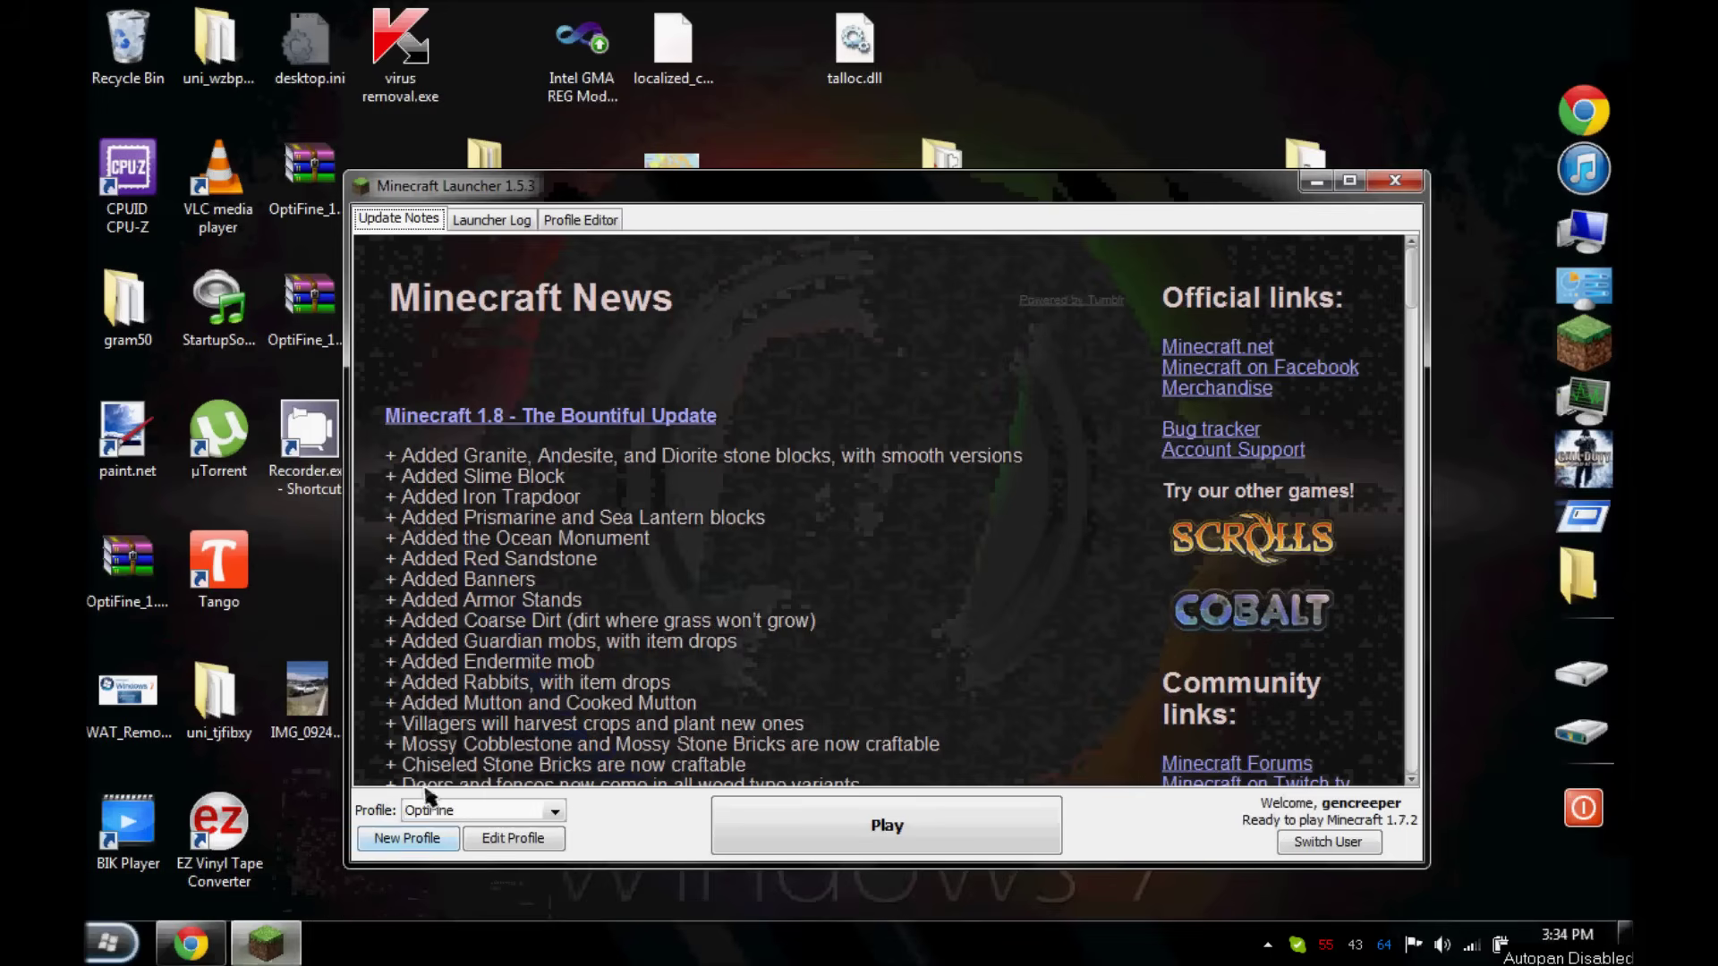
left_click(513, 837)
left_click(772, 618)
scroll(805, 698, "up", 4)
scroll(818, 716, "up", 5)
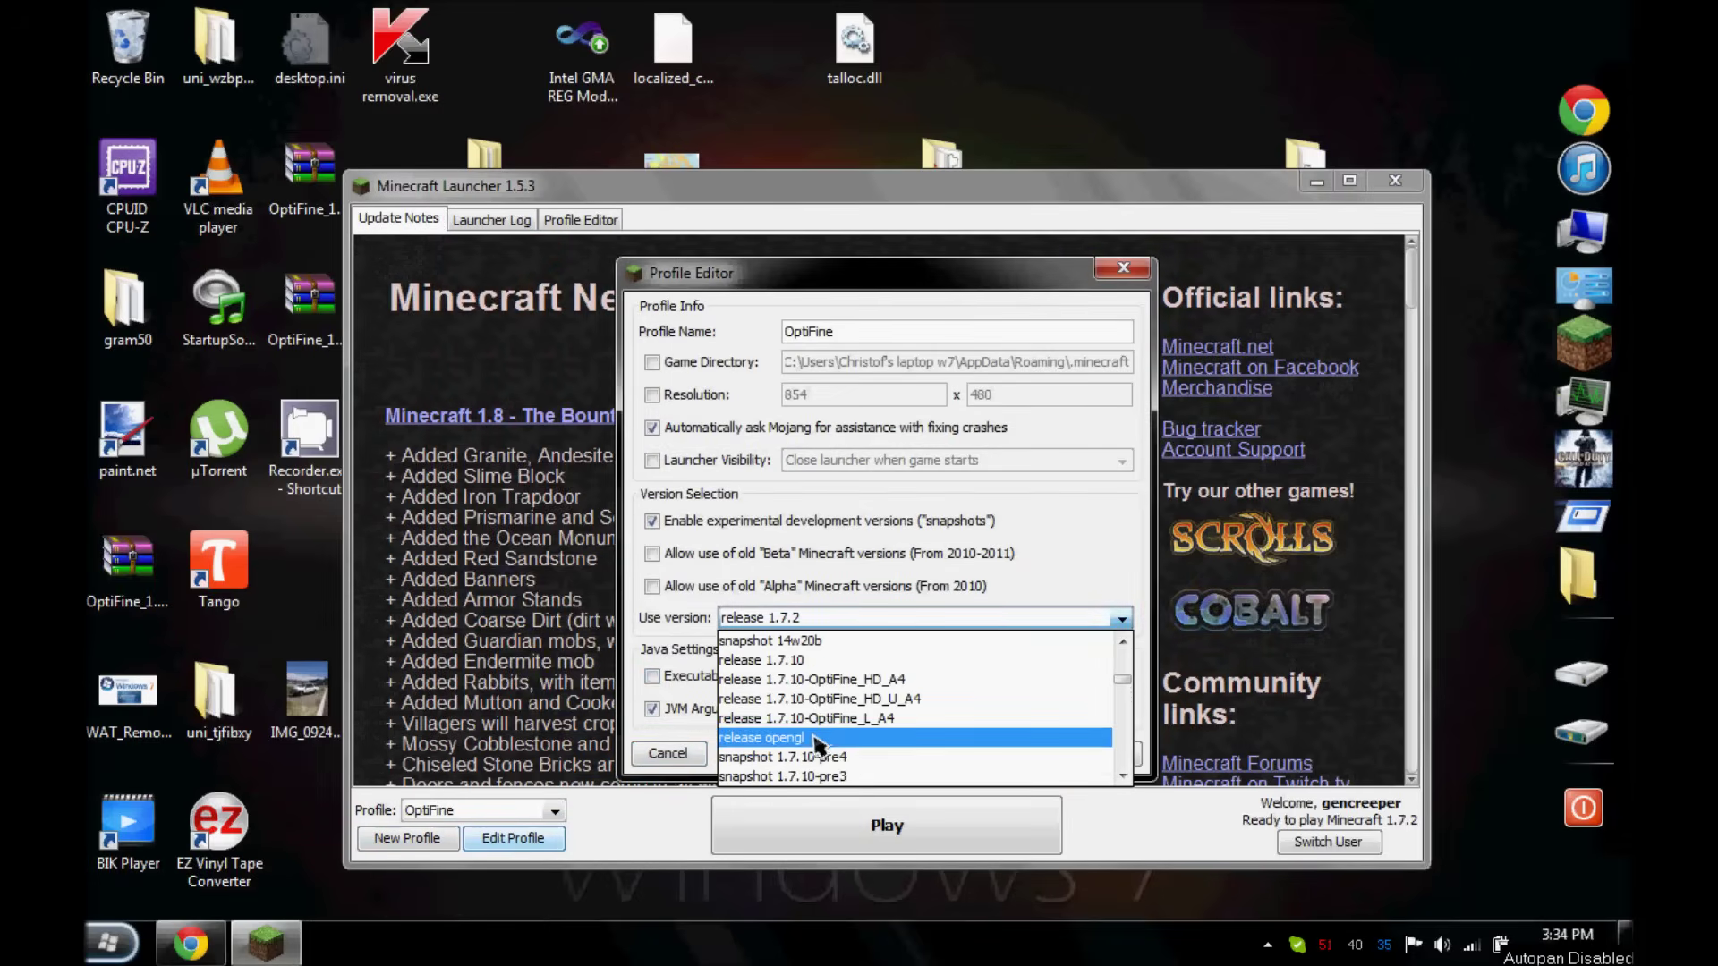
left_click(805, 660)
left_click(1076, 756)
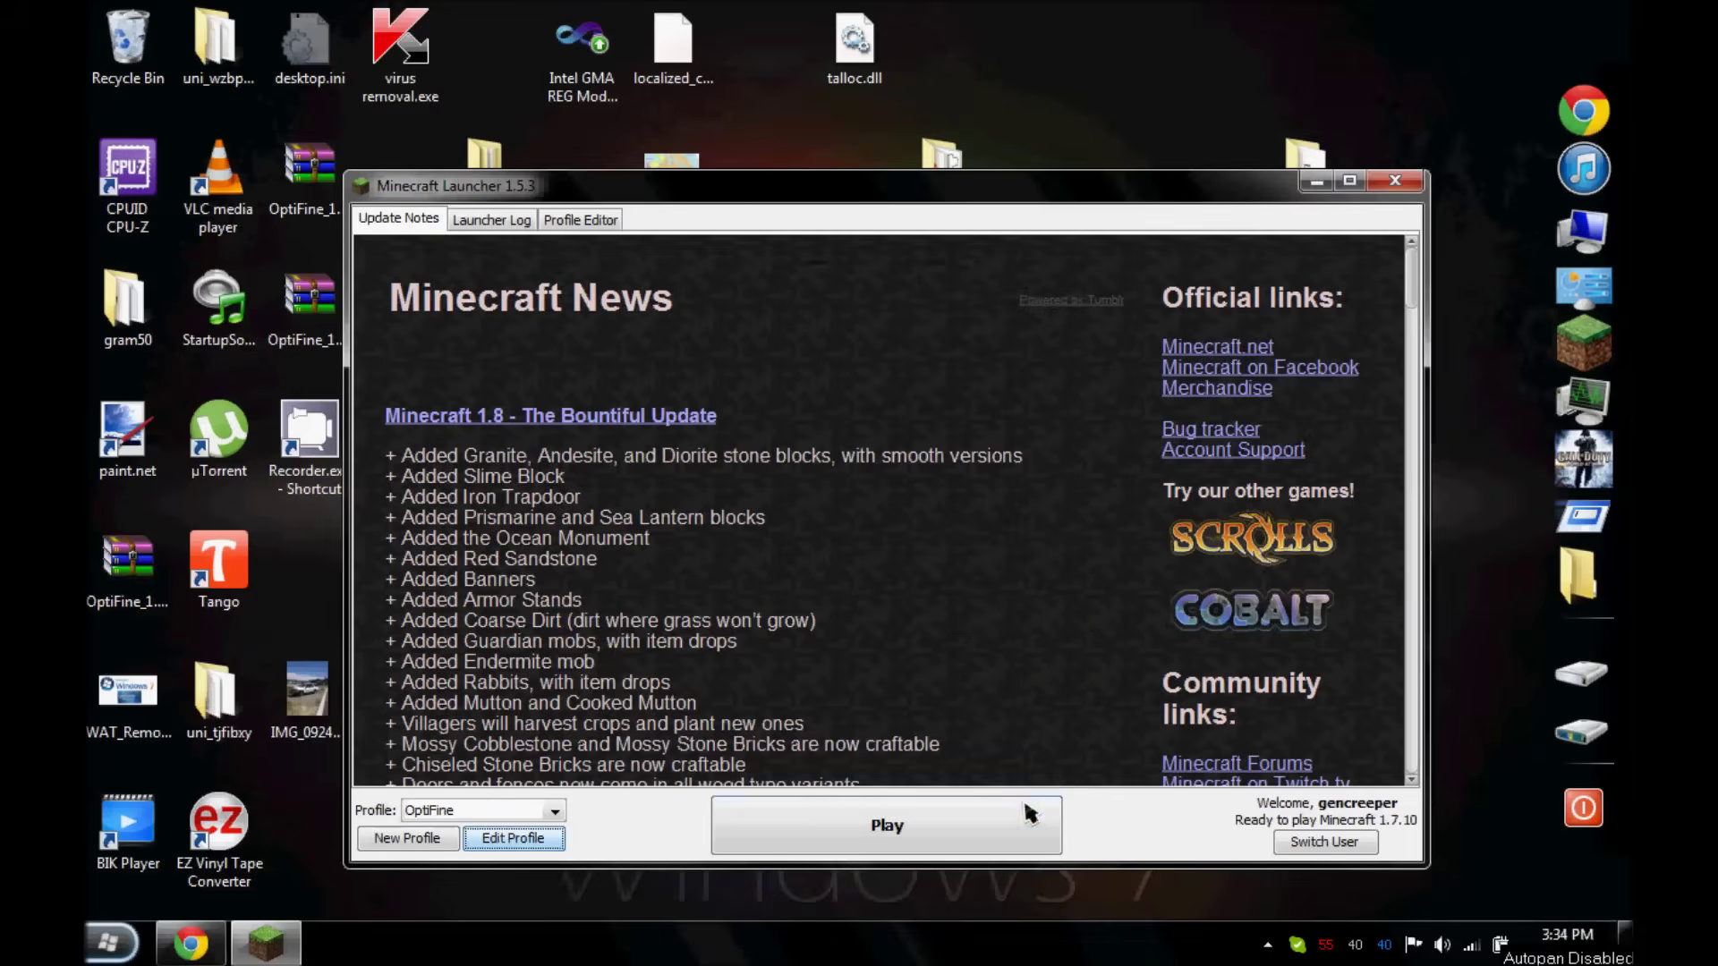
Launch the game with the OptiFine profile to test it, and close the launcher
left_click(988, 827)
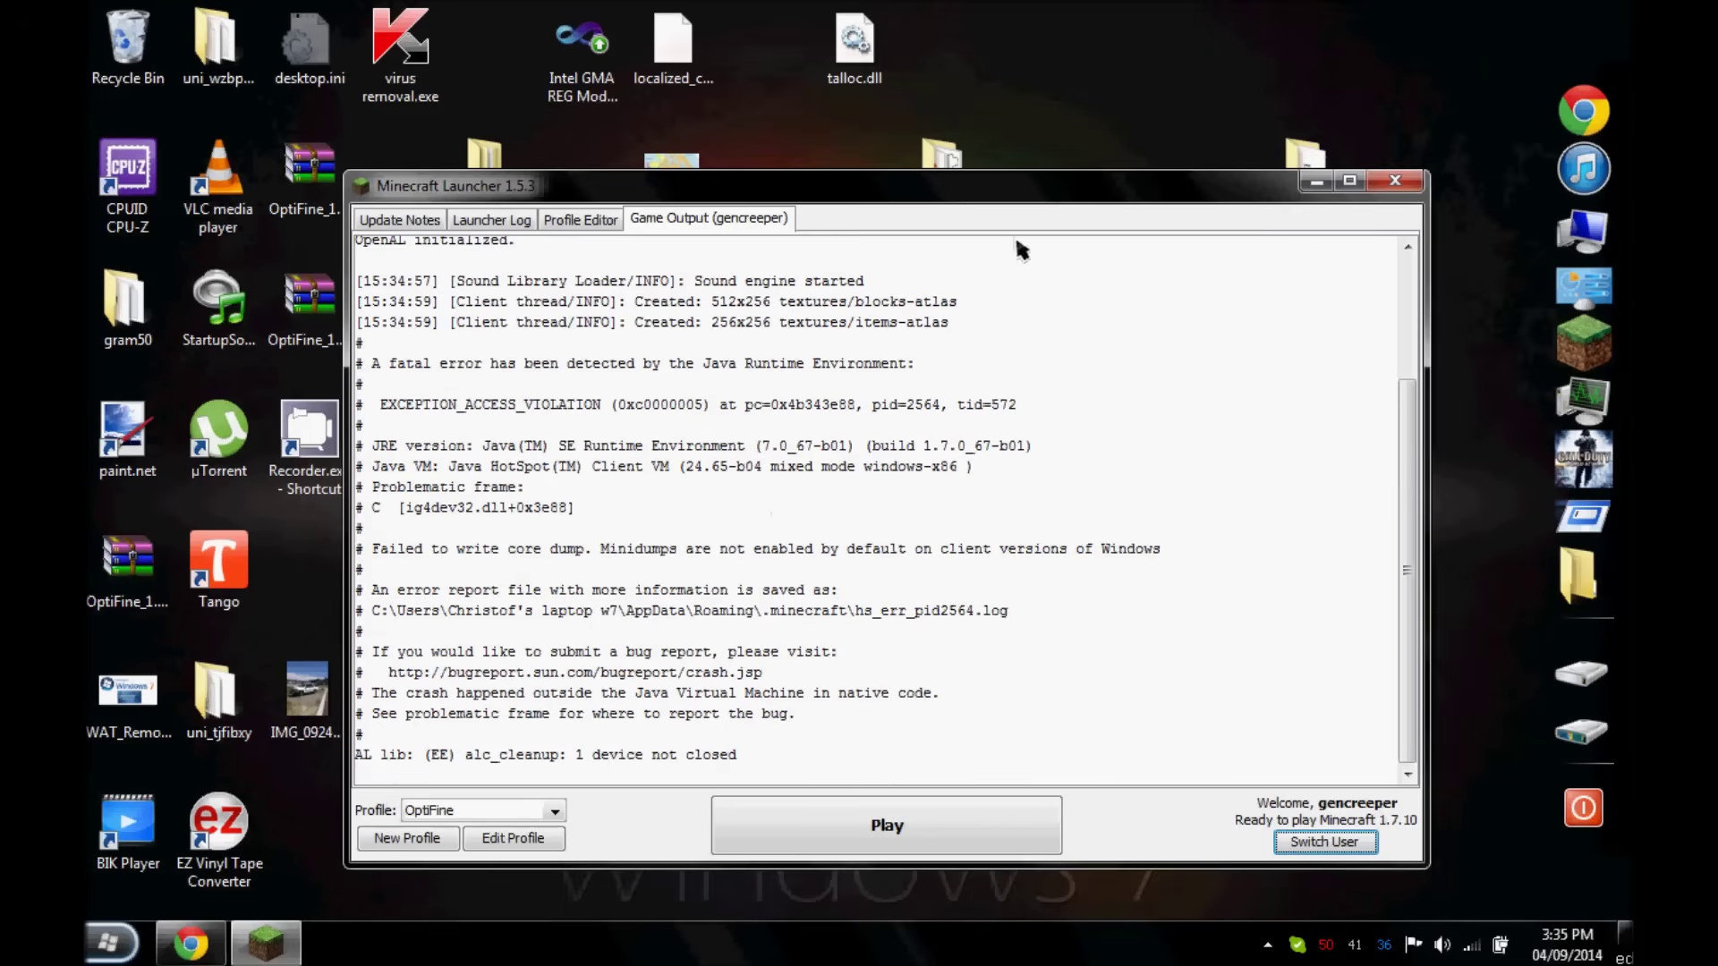
left_click(1395, 181)
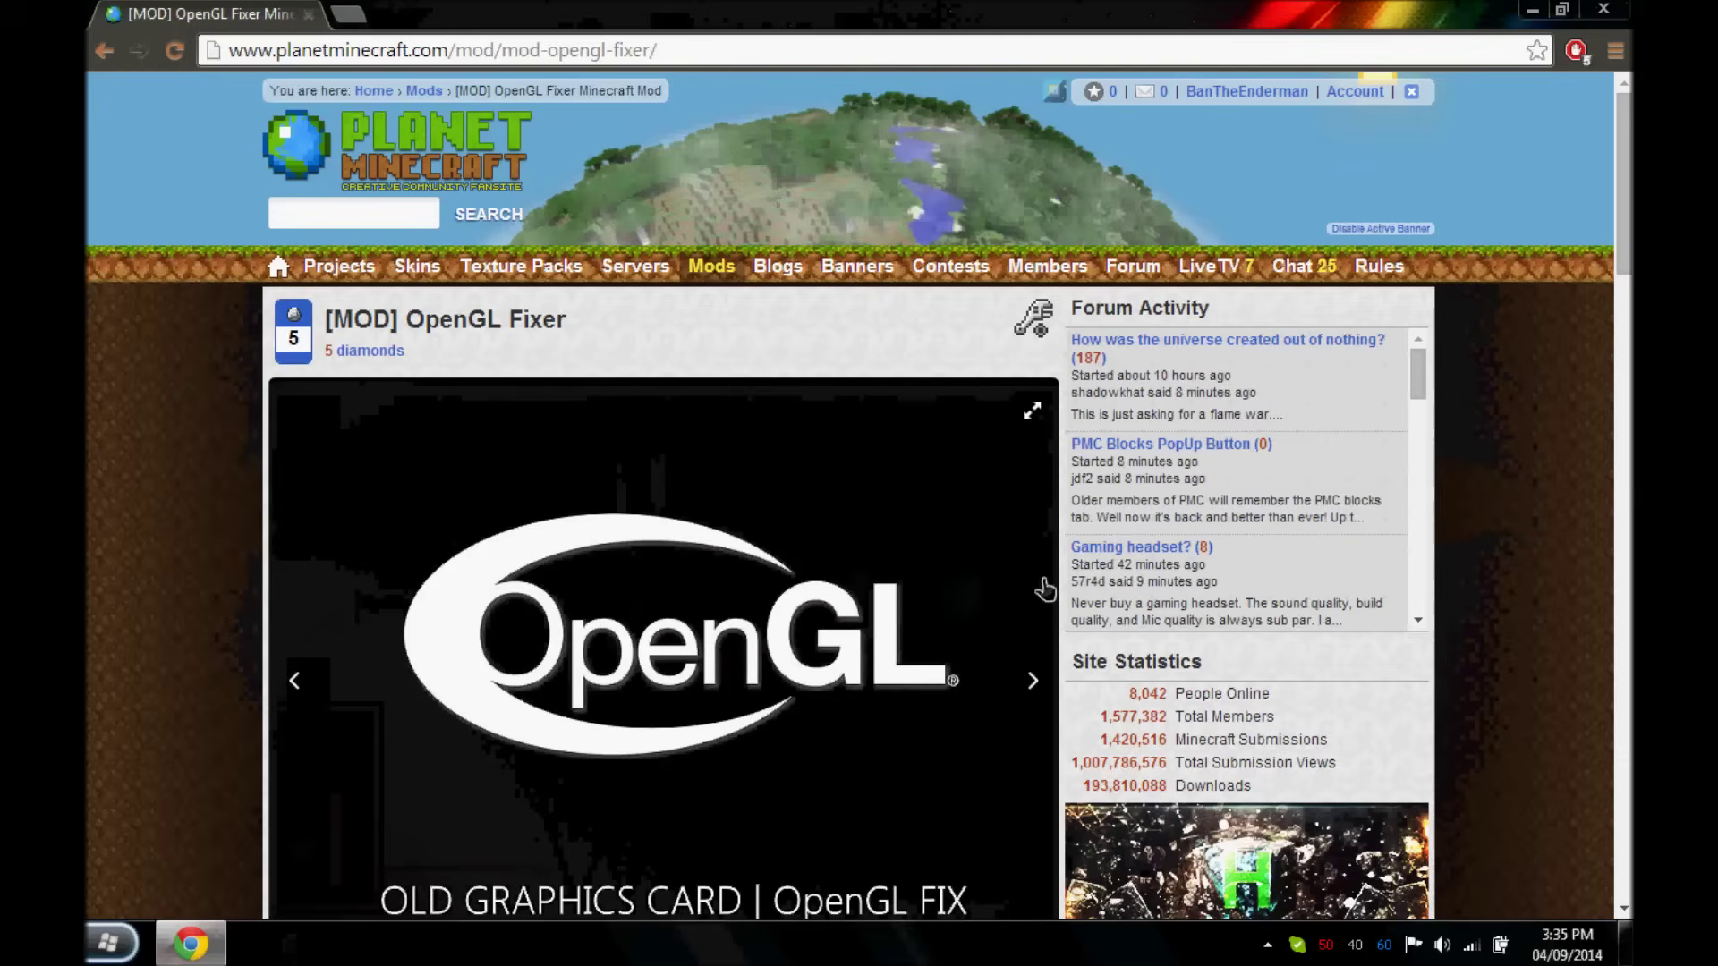
Open the downloaded archive OpenGL 2.1 Fix (2).zip from the browser's download list, leaving one archive window on the desktop
scroll(1046, 591, "down", 4)
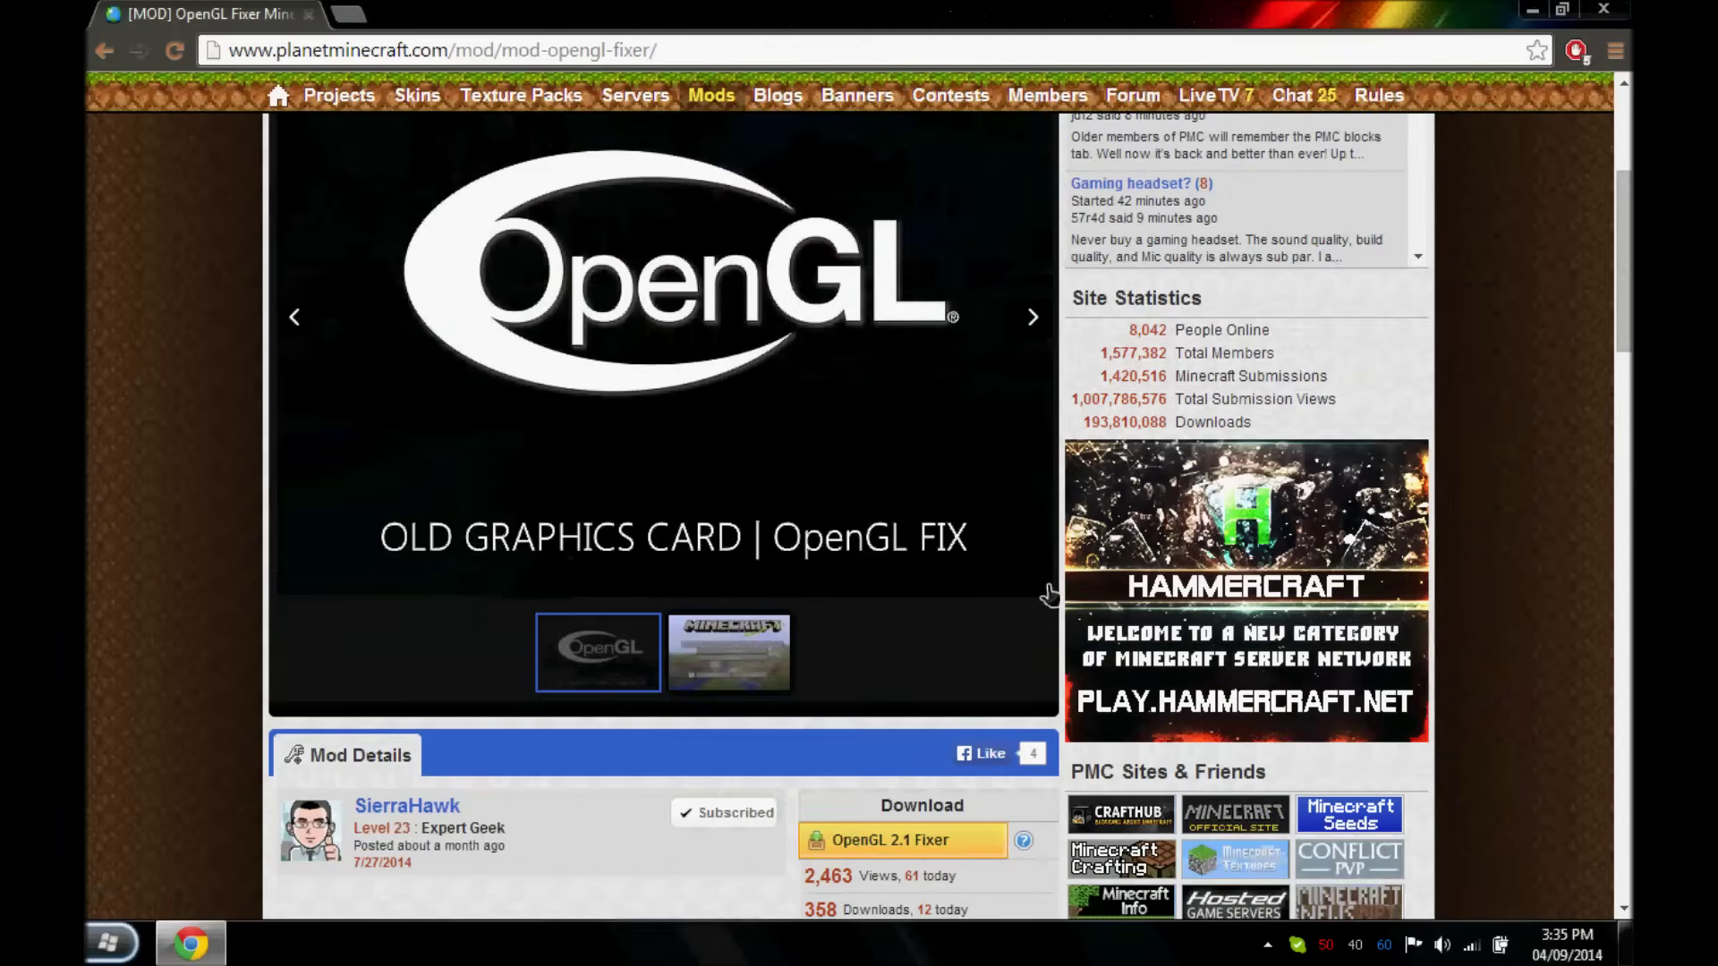
scroll(1048, 594, "down", 4)
scroll(881, 530, "down", 5)
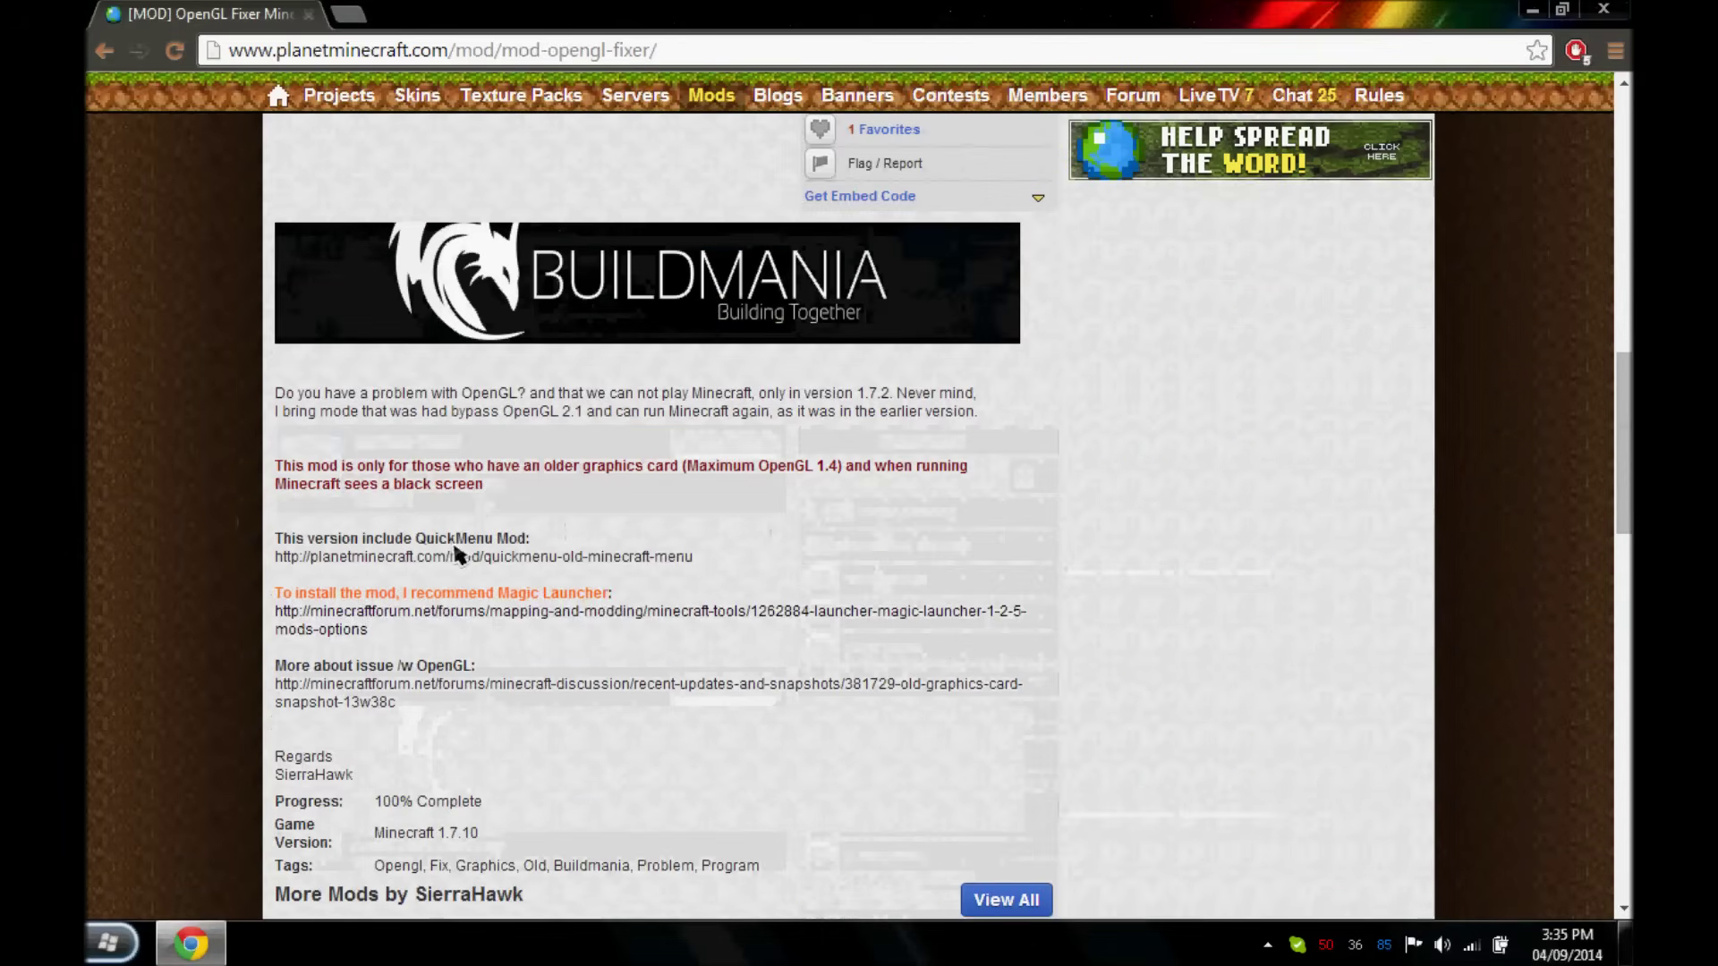
scroll(418, 595, "up", 5)
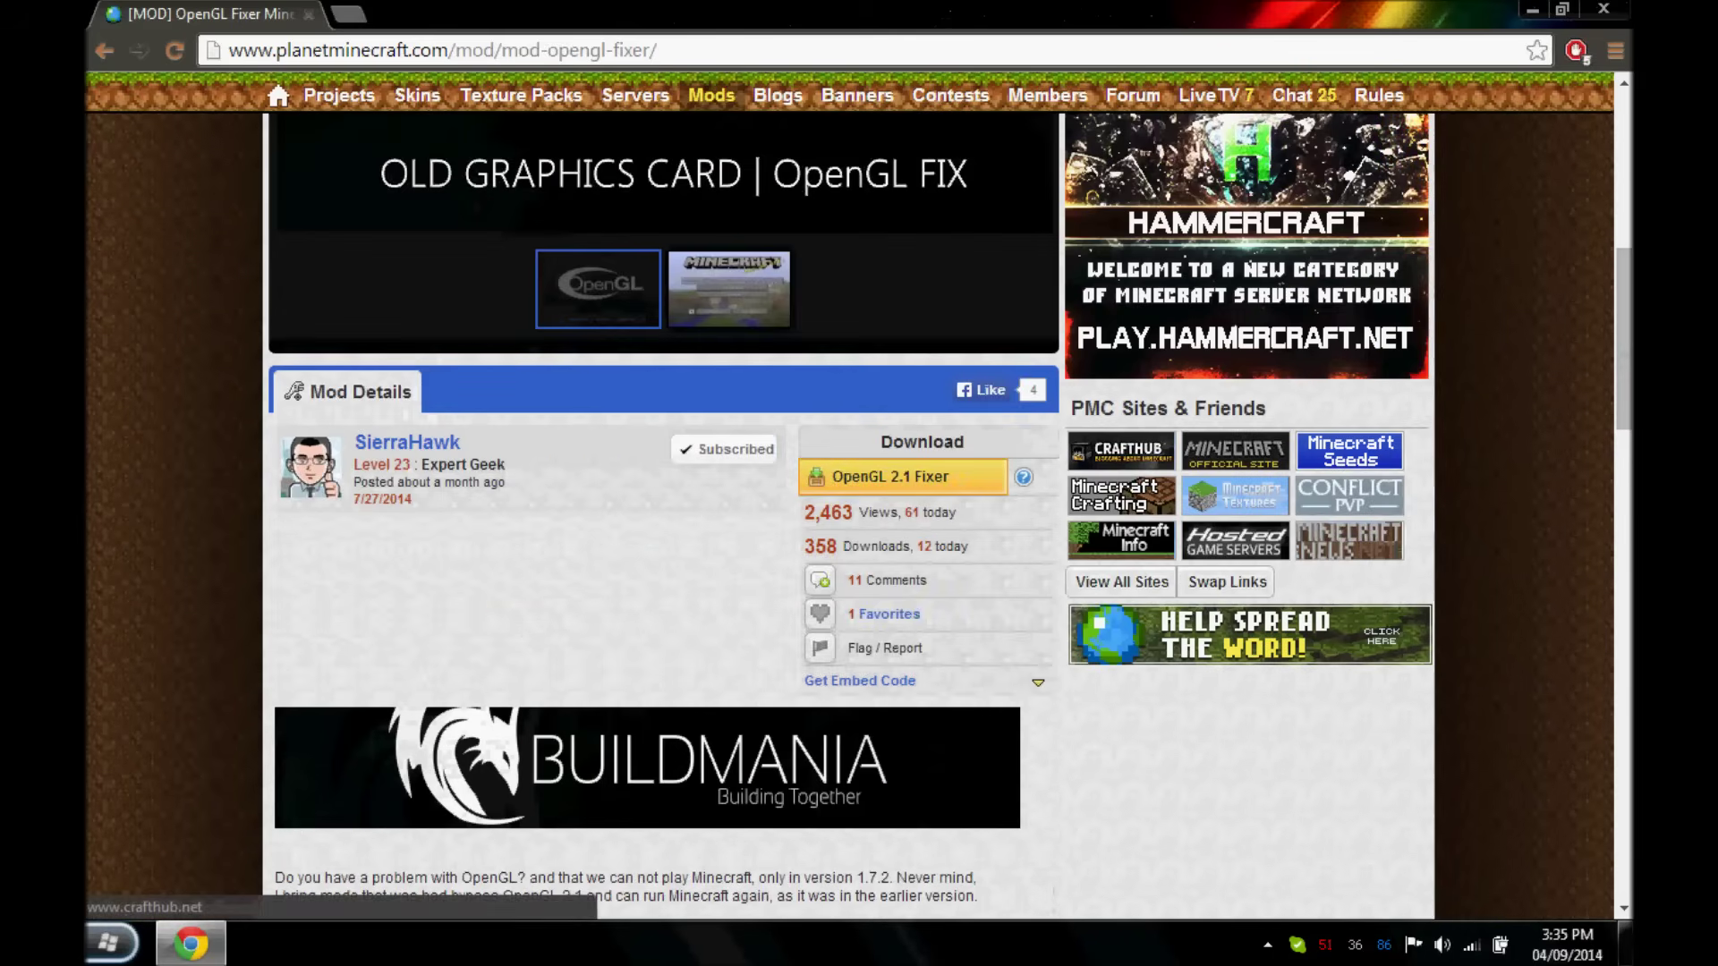
left_click(1614, 50)
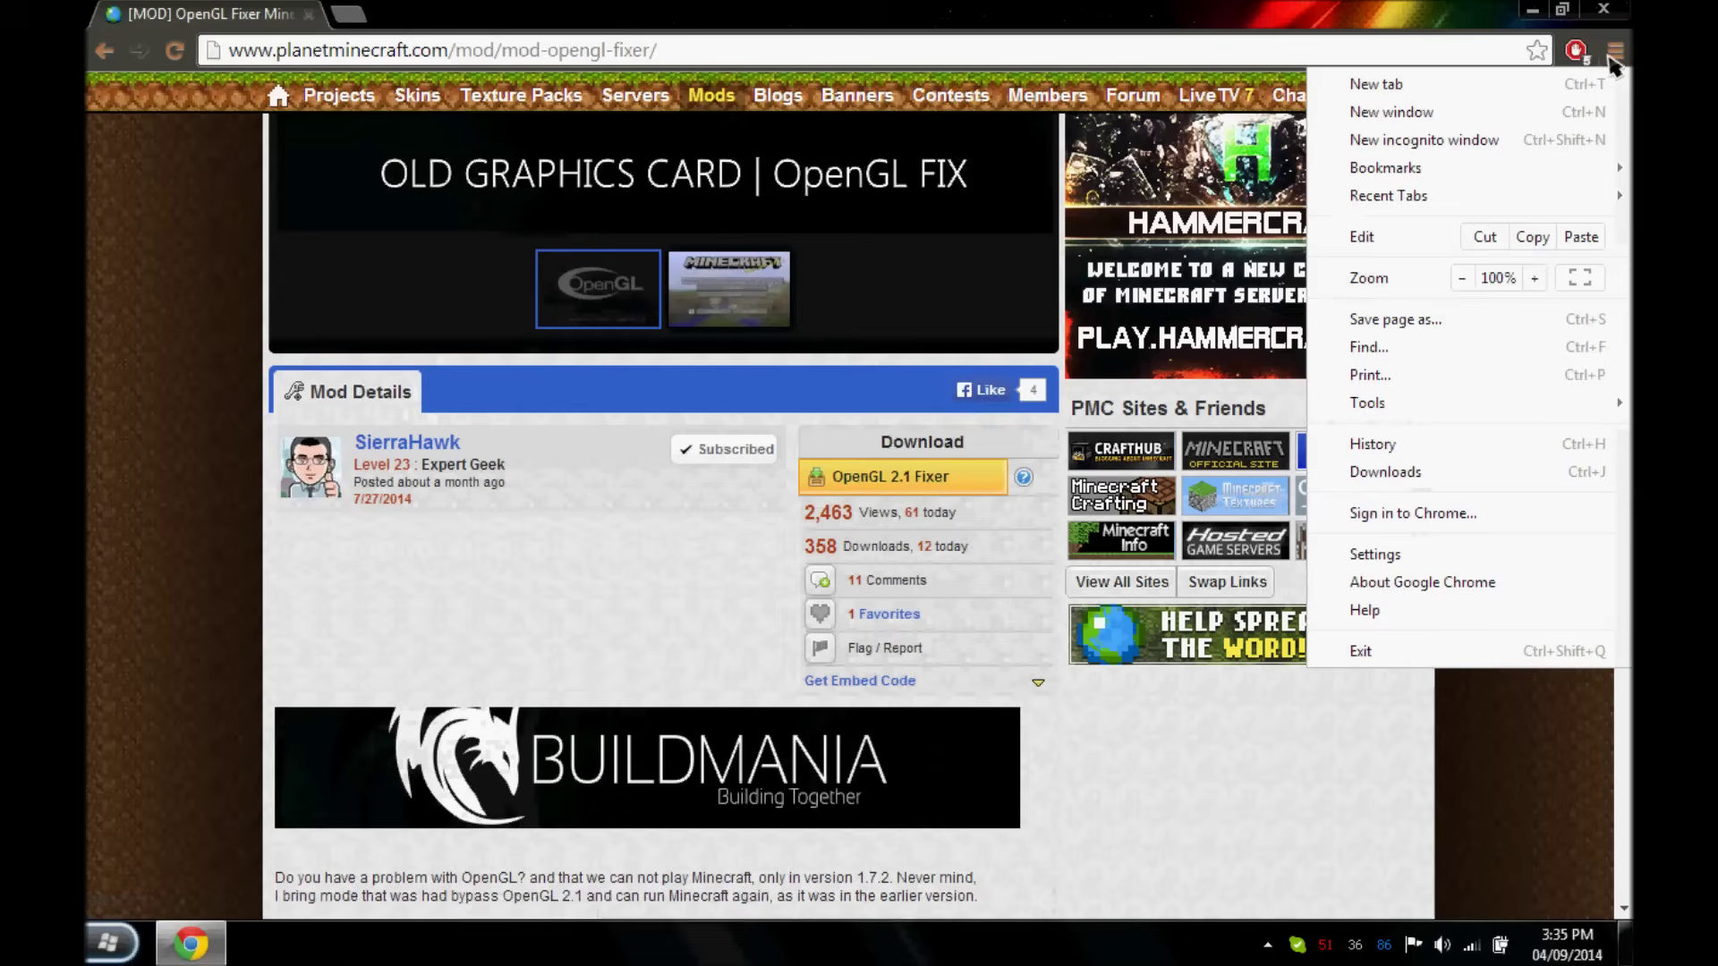
left_click(1431, 472)
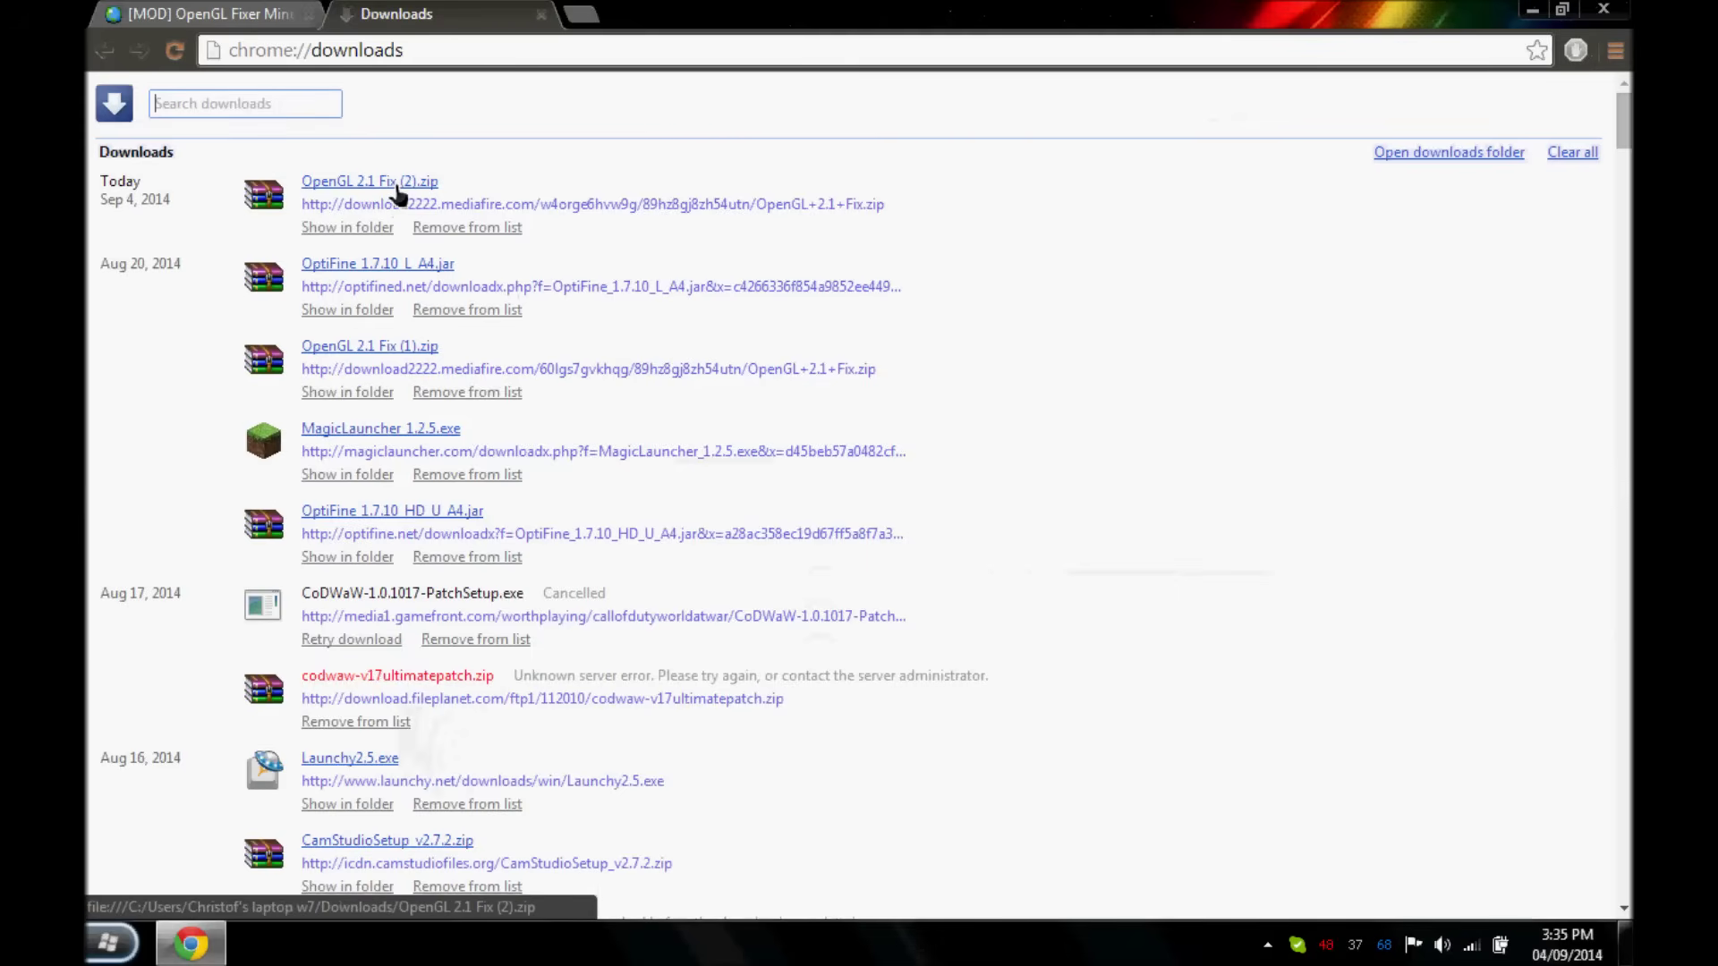
double_click(394, 182)
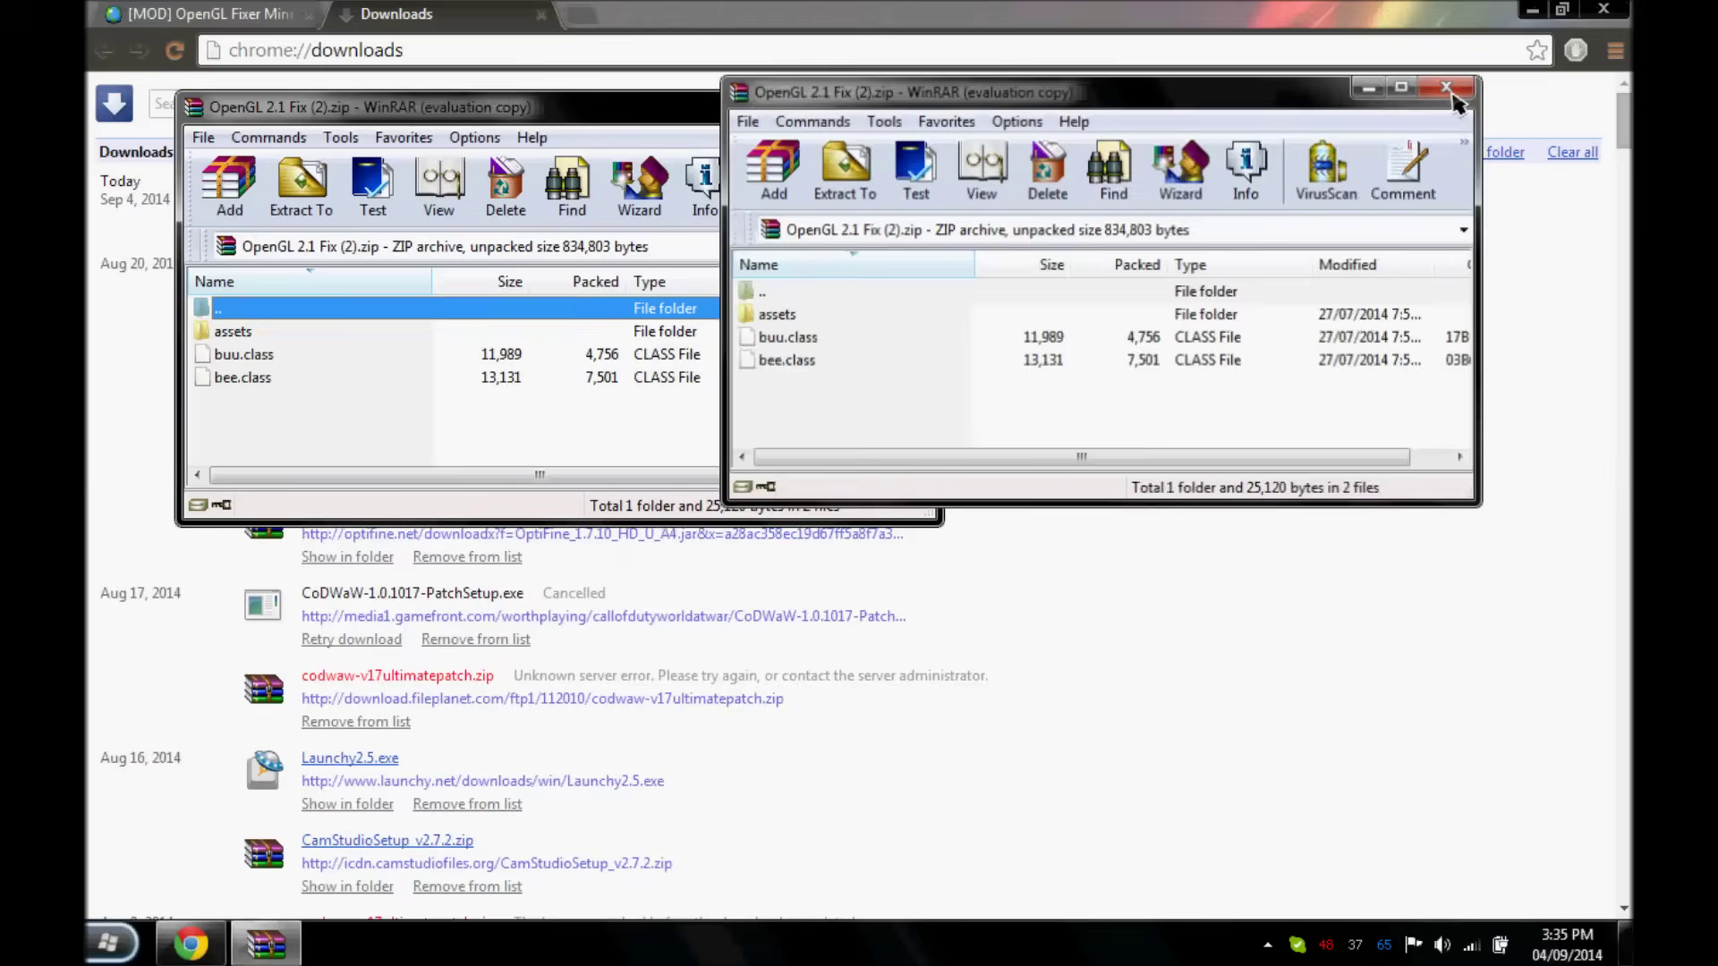
left_click(1532, 10)
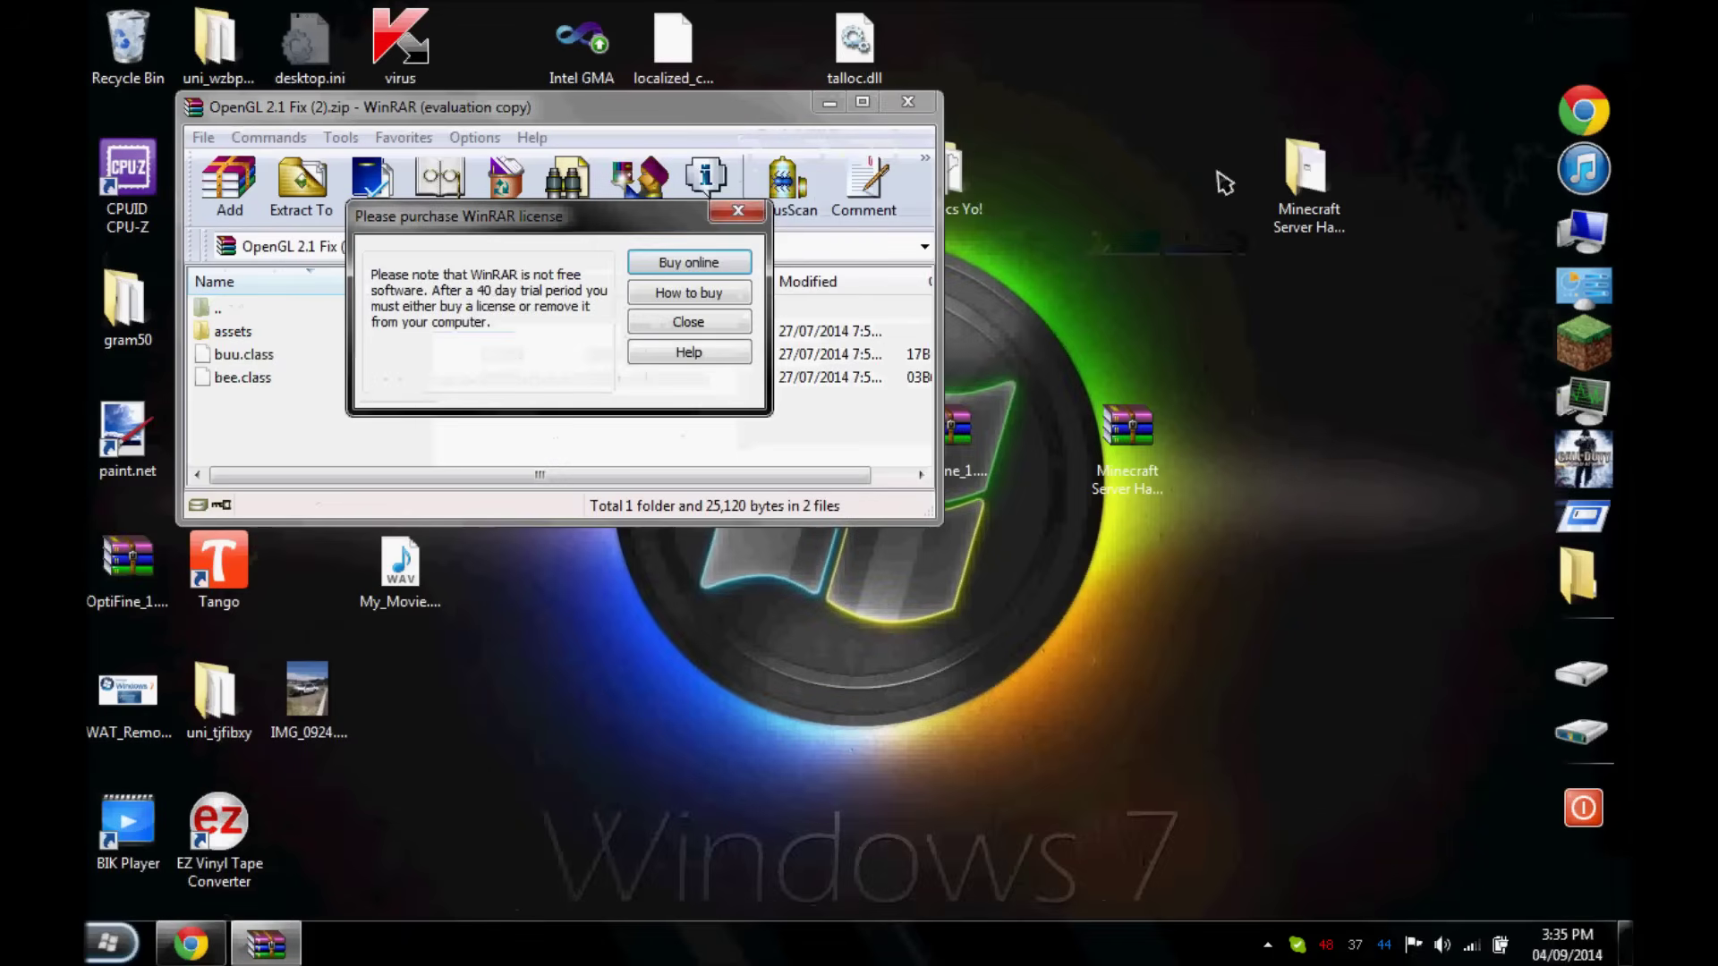
left_click(738, 210)
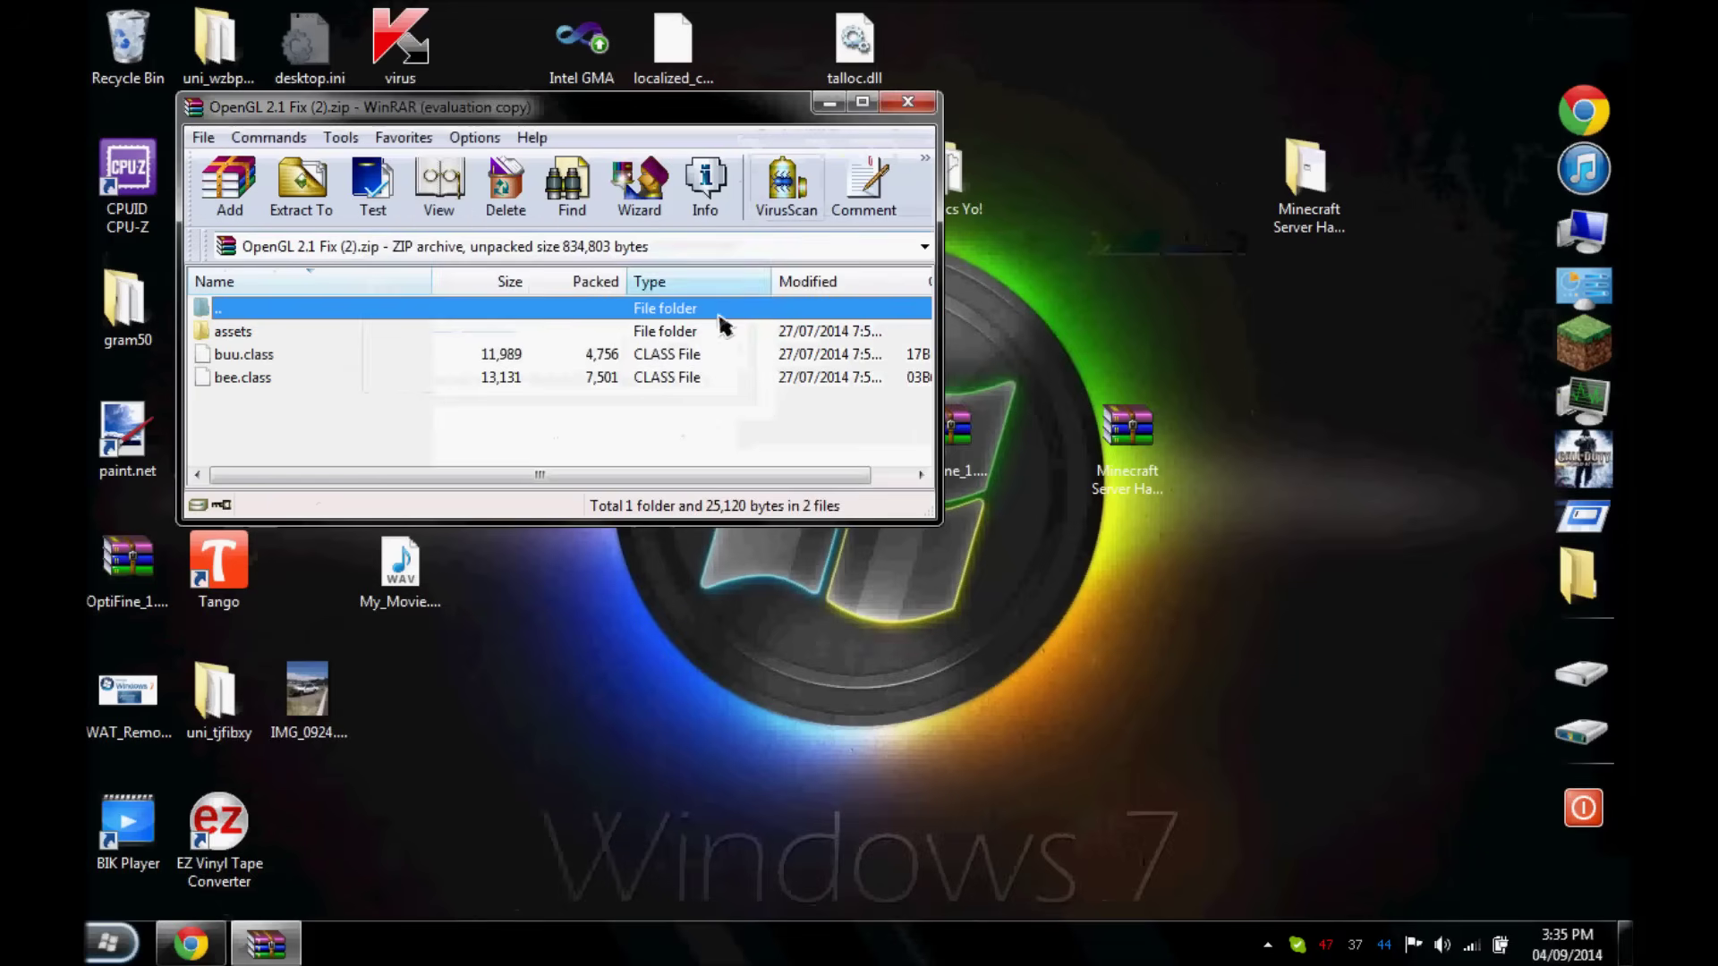
Open the %appdata% location and go to the versions folder inside .minecraft
left_click(109, 942)
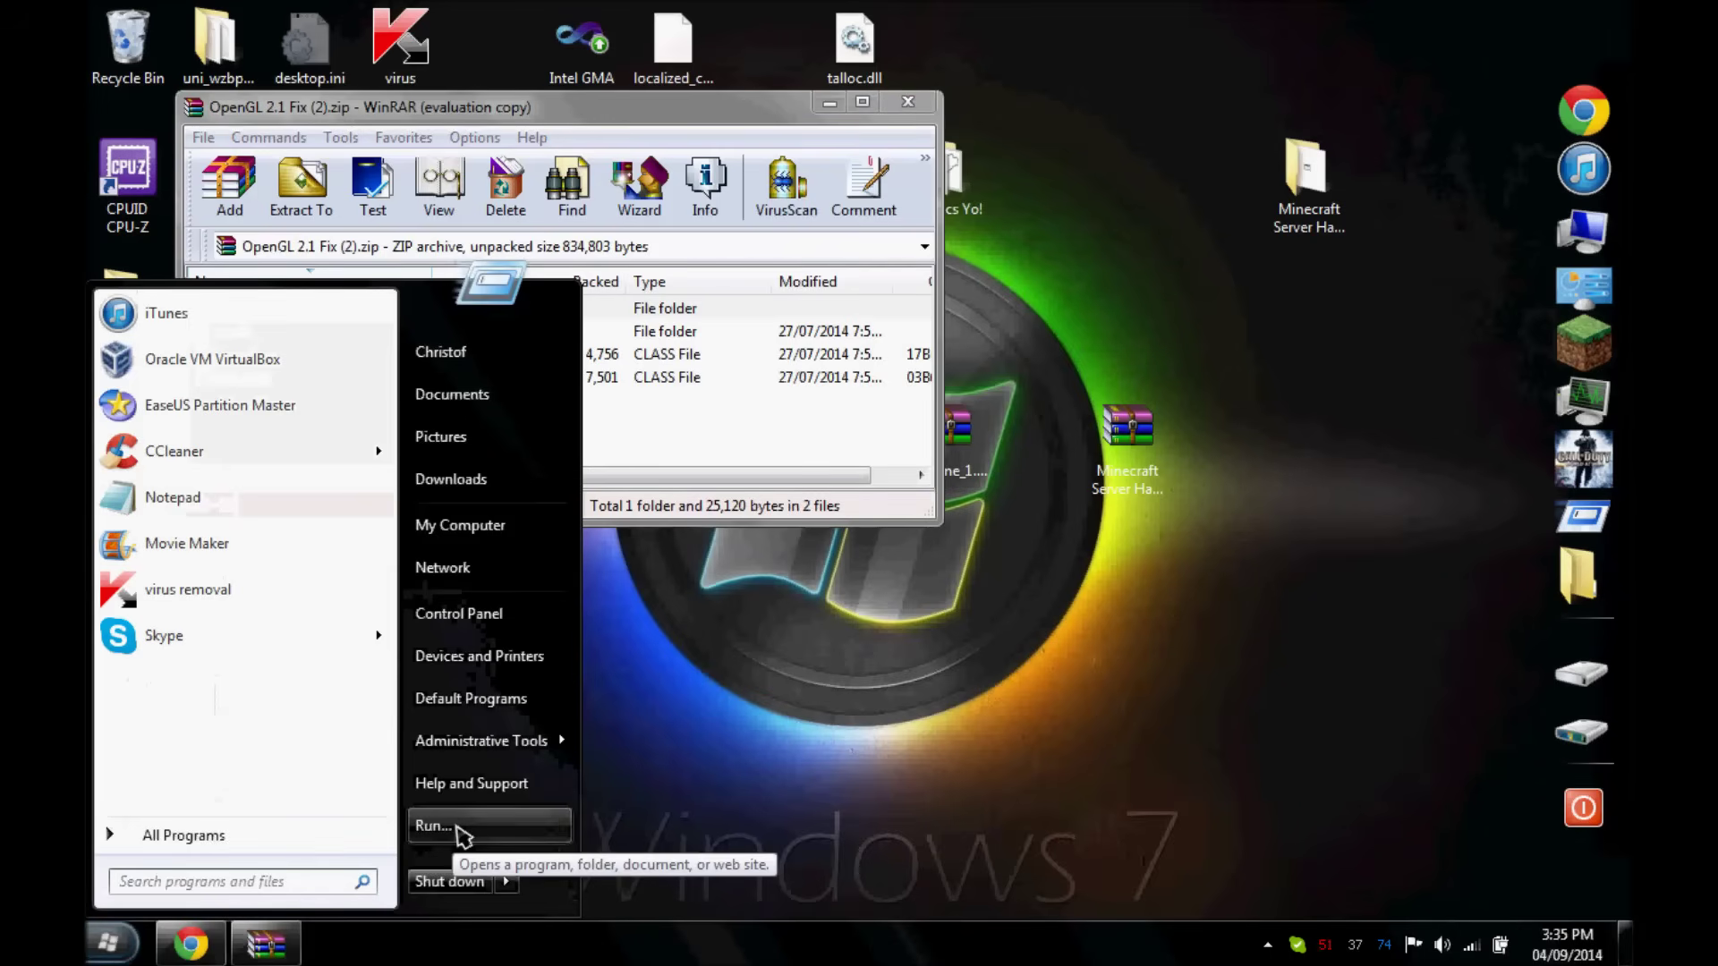
left_click(433, 826)
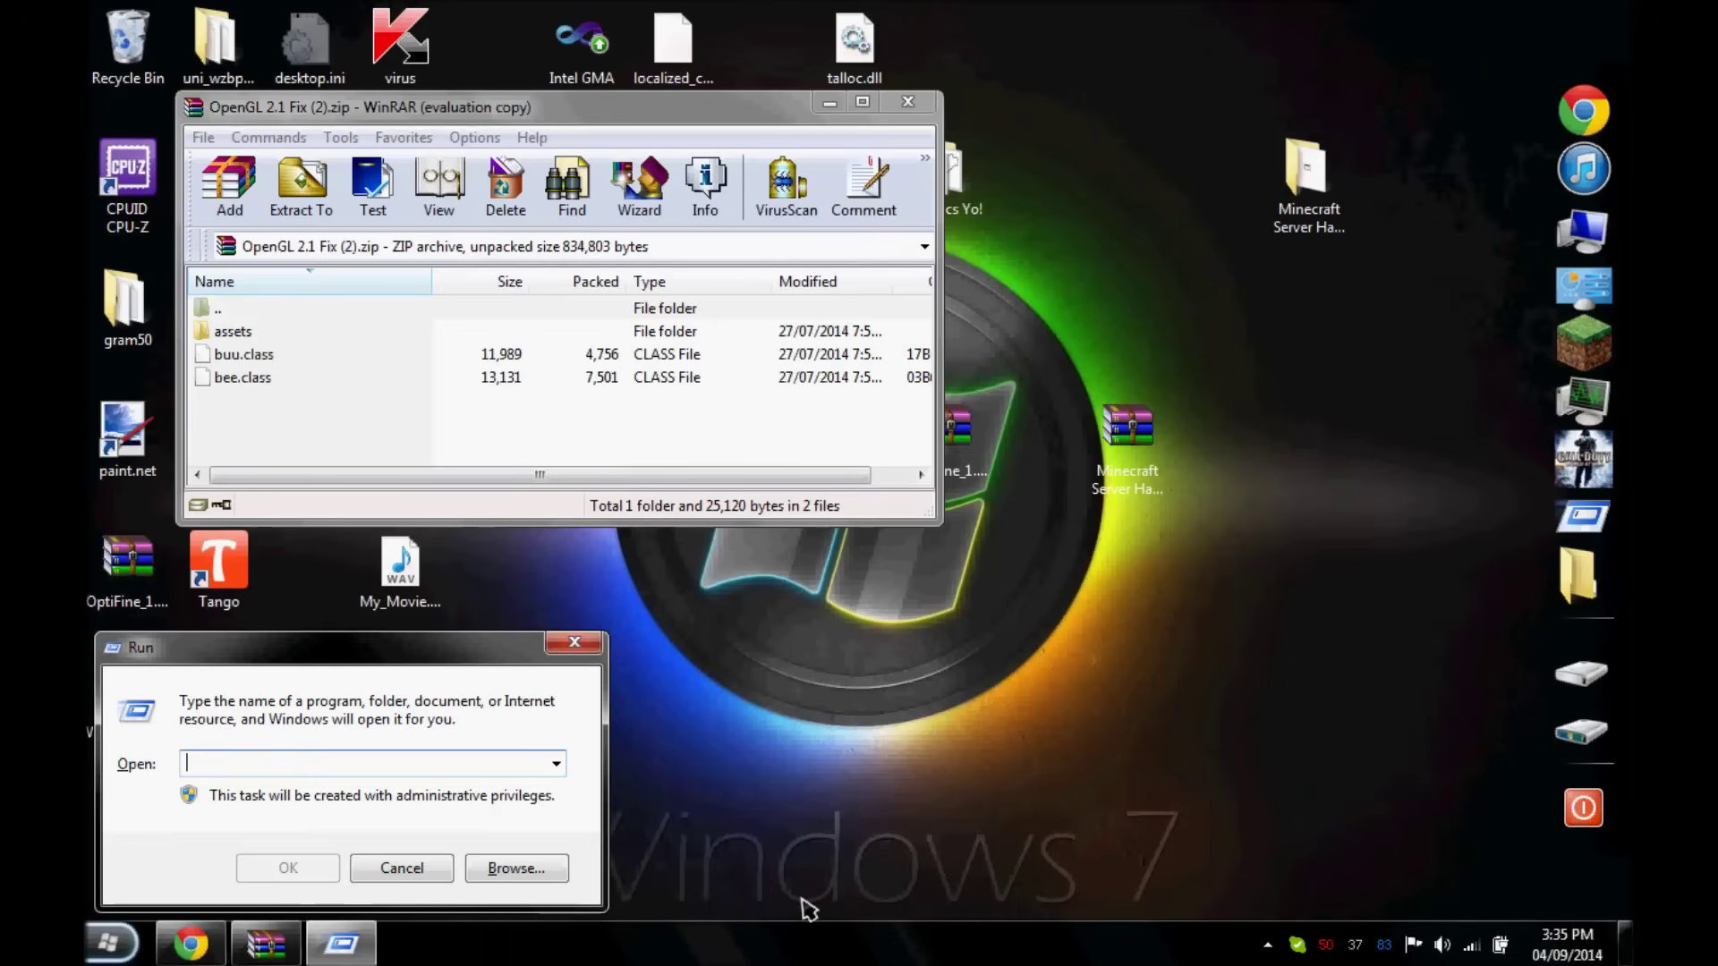
type("%appdata%")
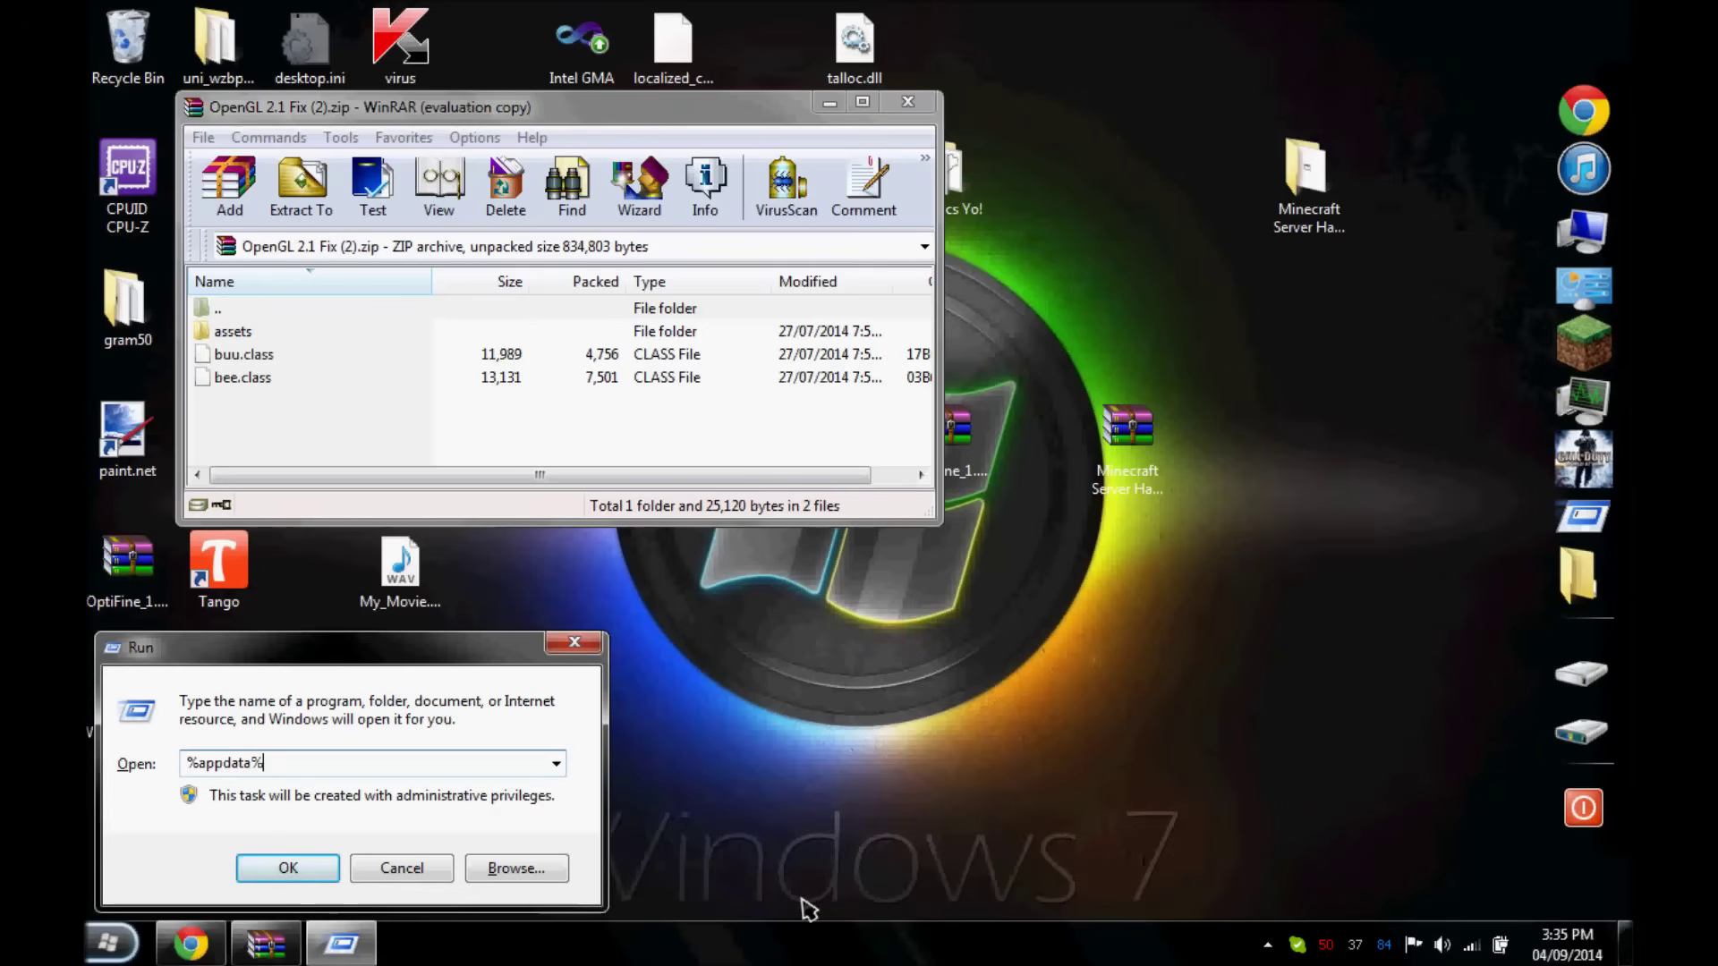
key("Return")
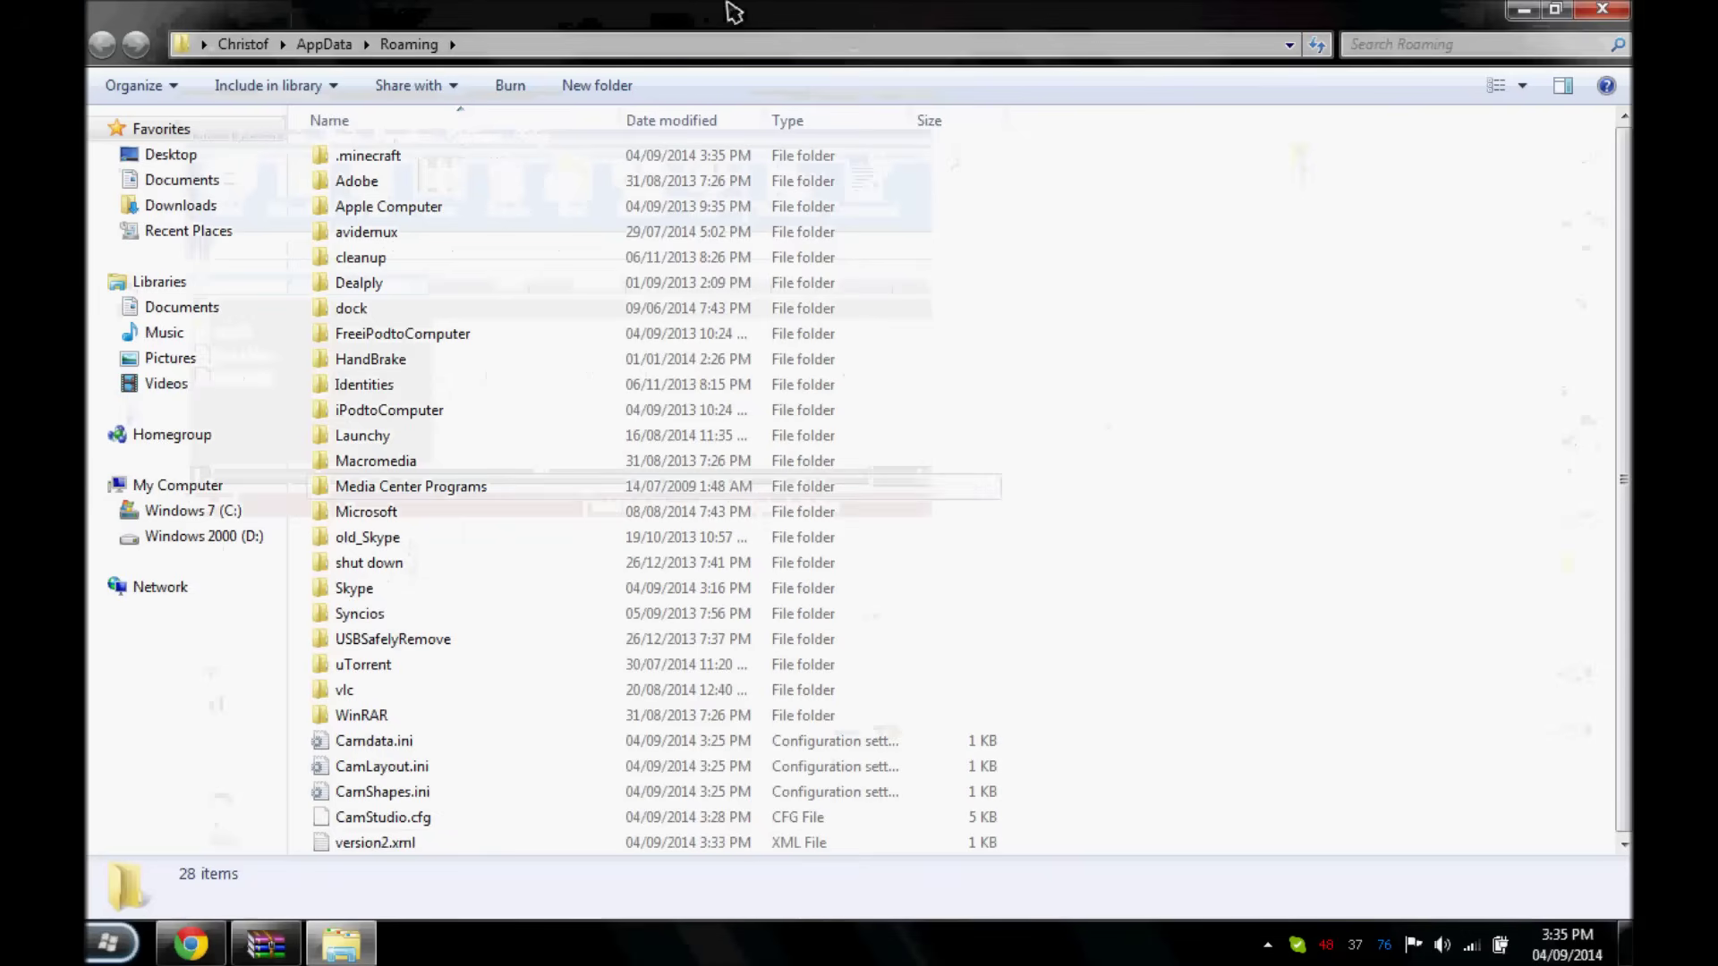
double_click(530, 160)
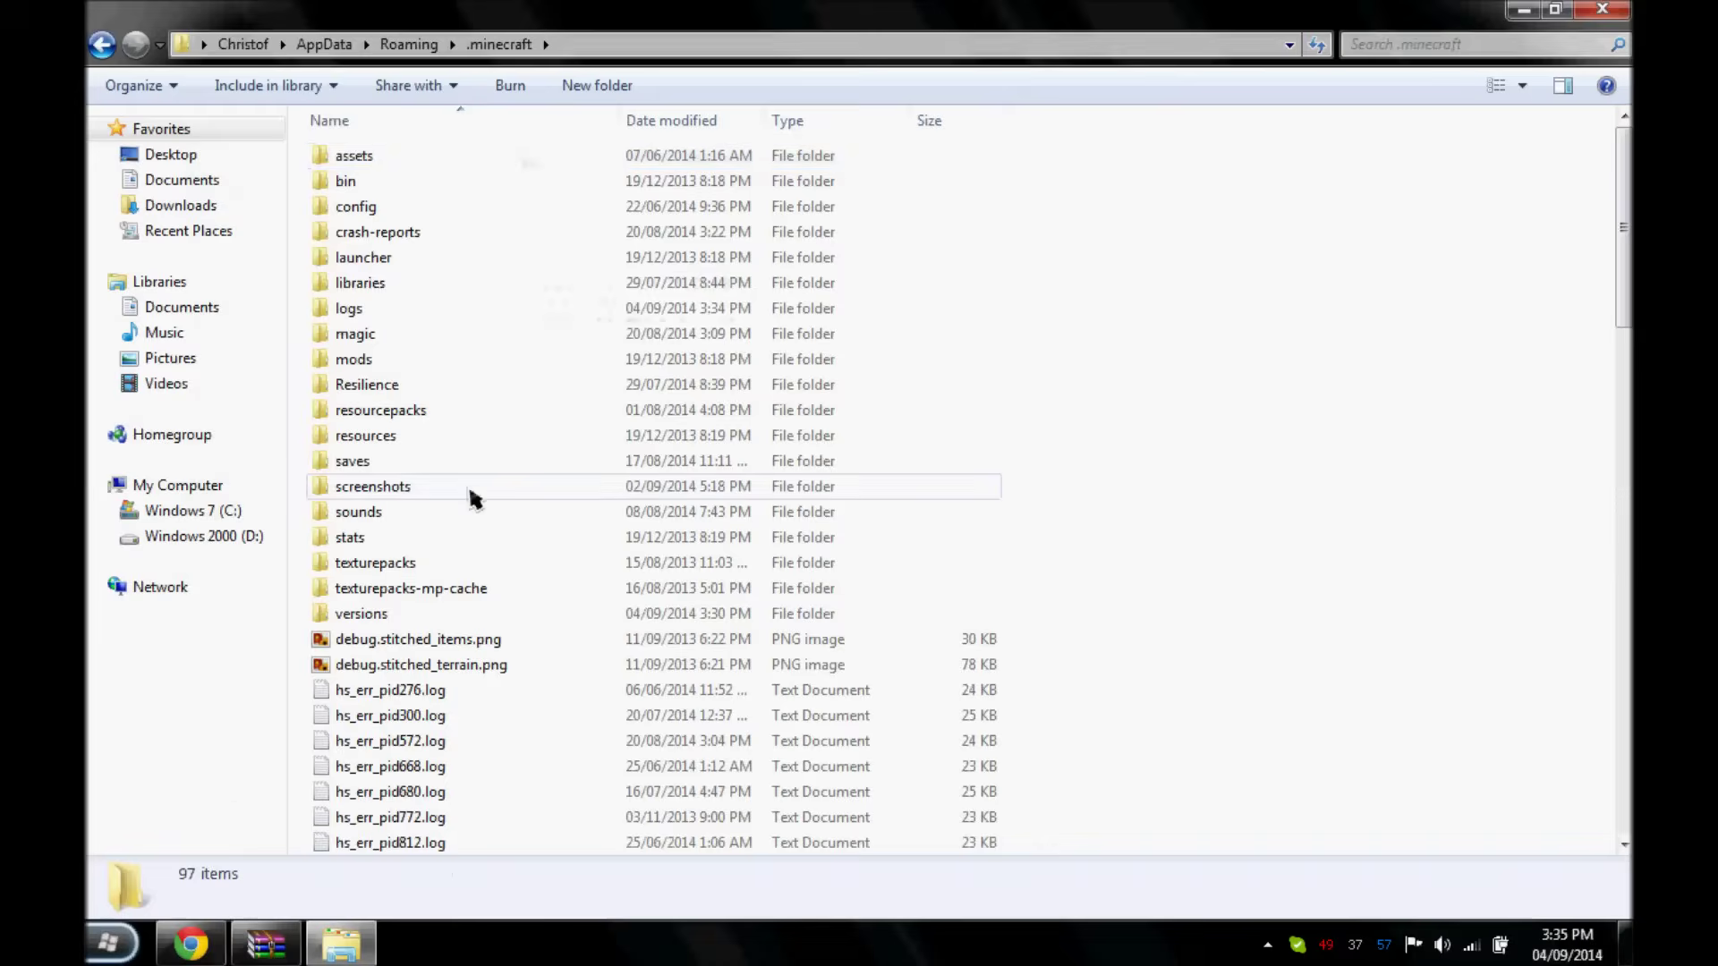
double_click(394, 626)
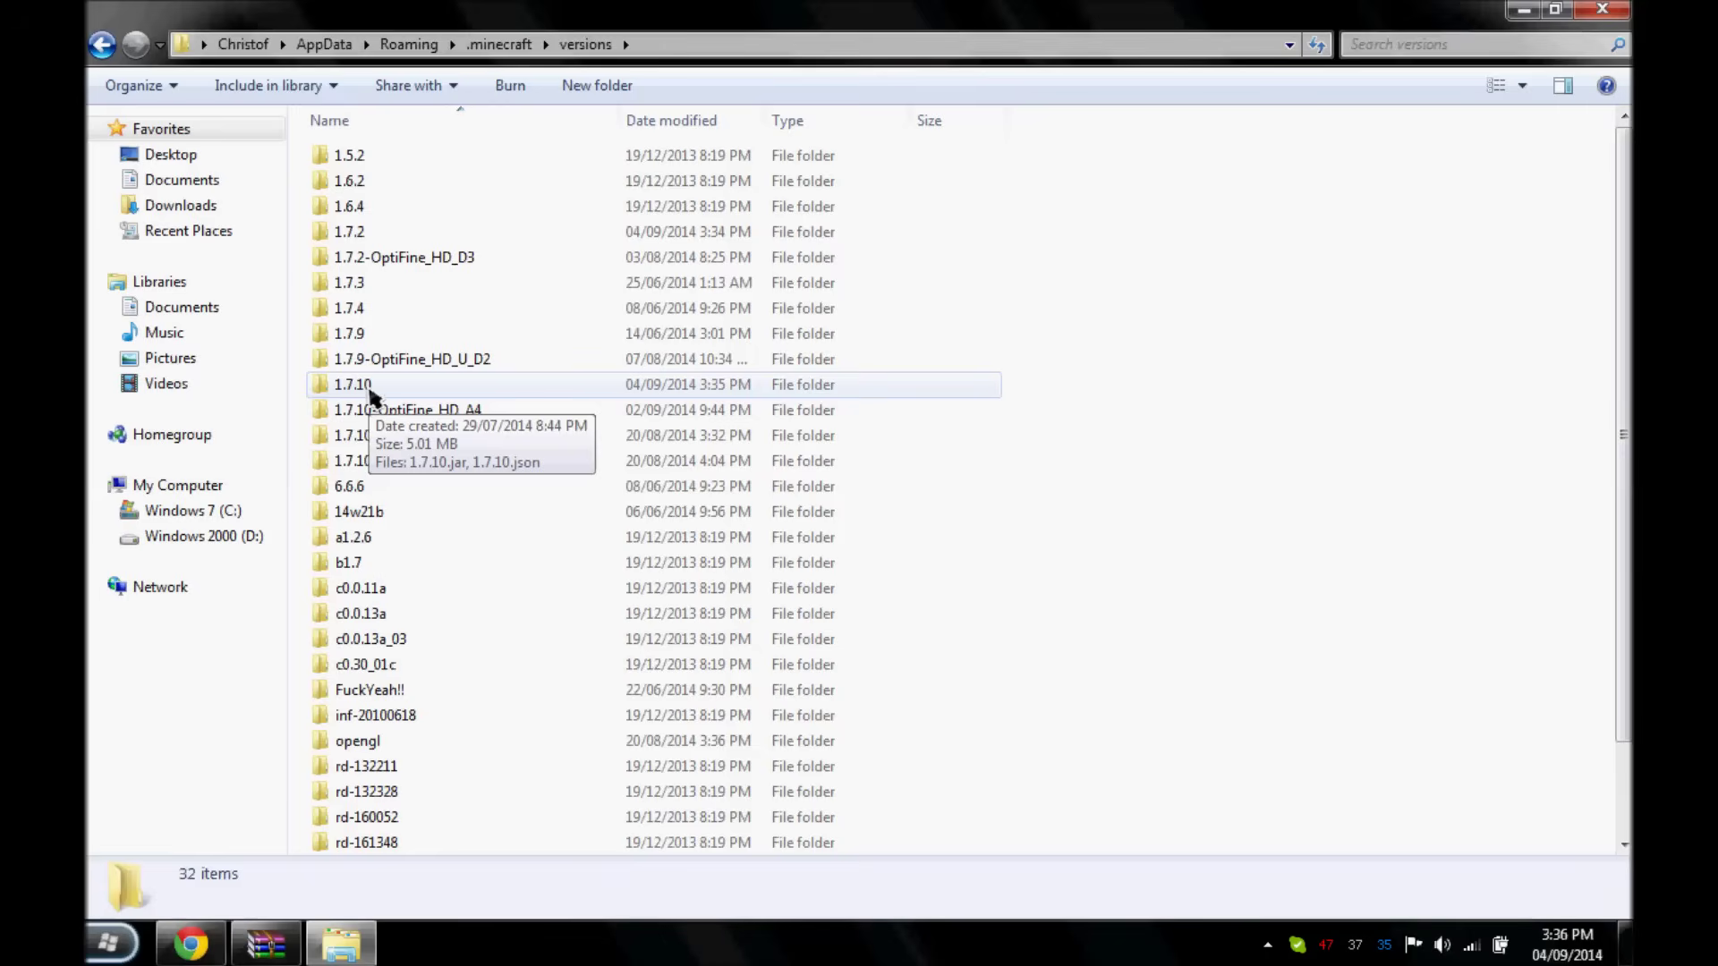
Duplicate the 1.7.10 folder within the versions folder
right_click(369, 392)
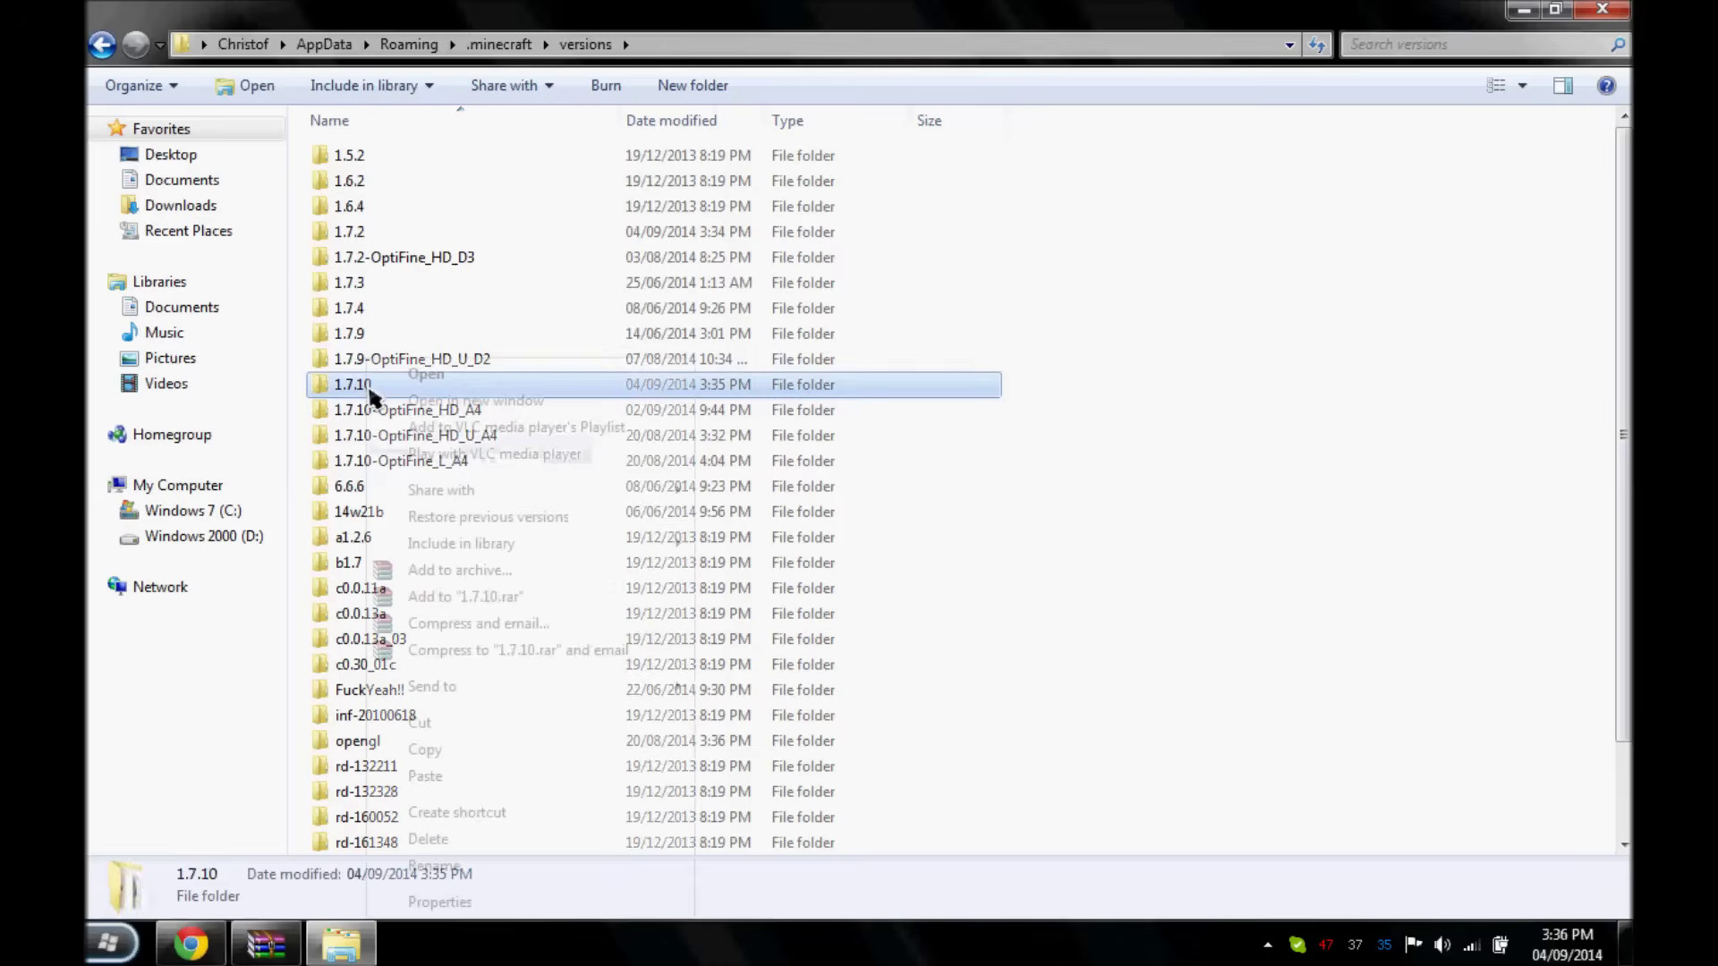
left_click(461, 751)
right_click(388, 137)
right_click(360, 143)
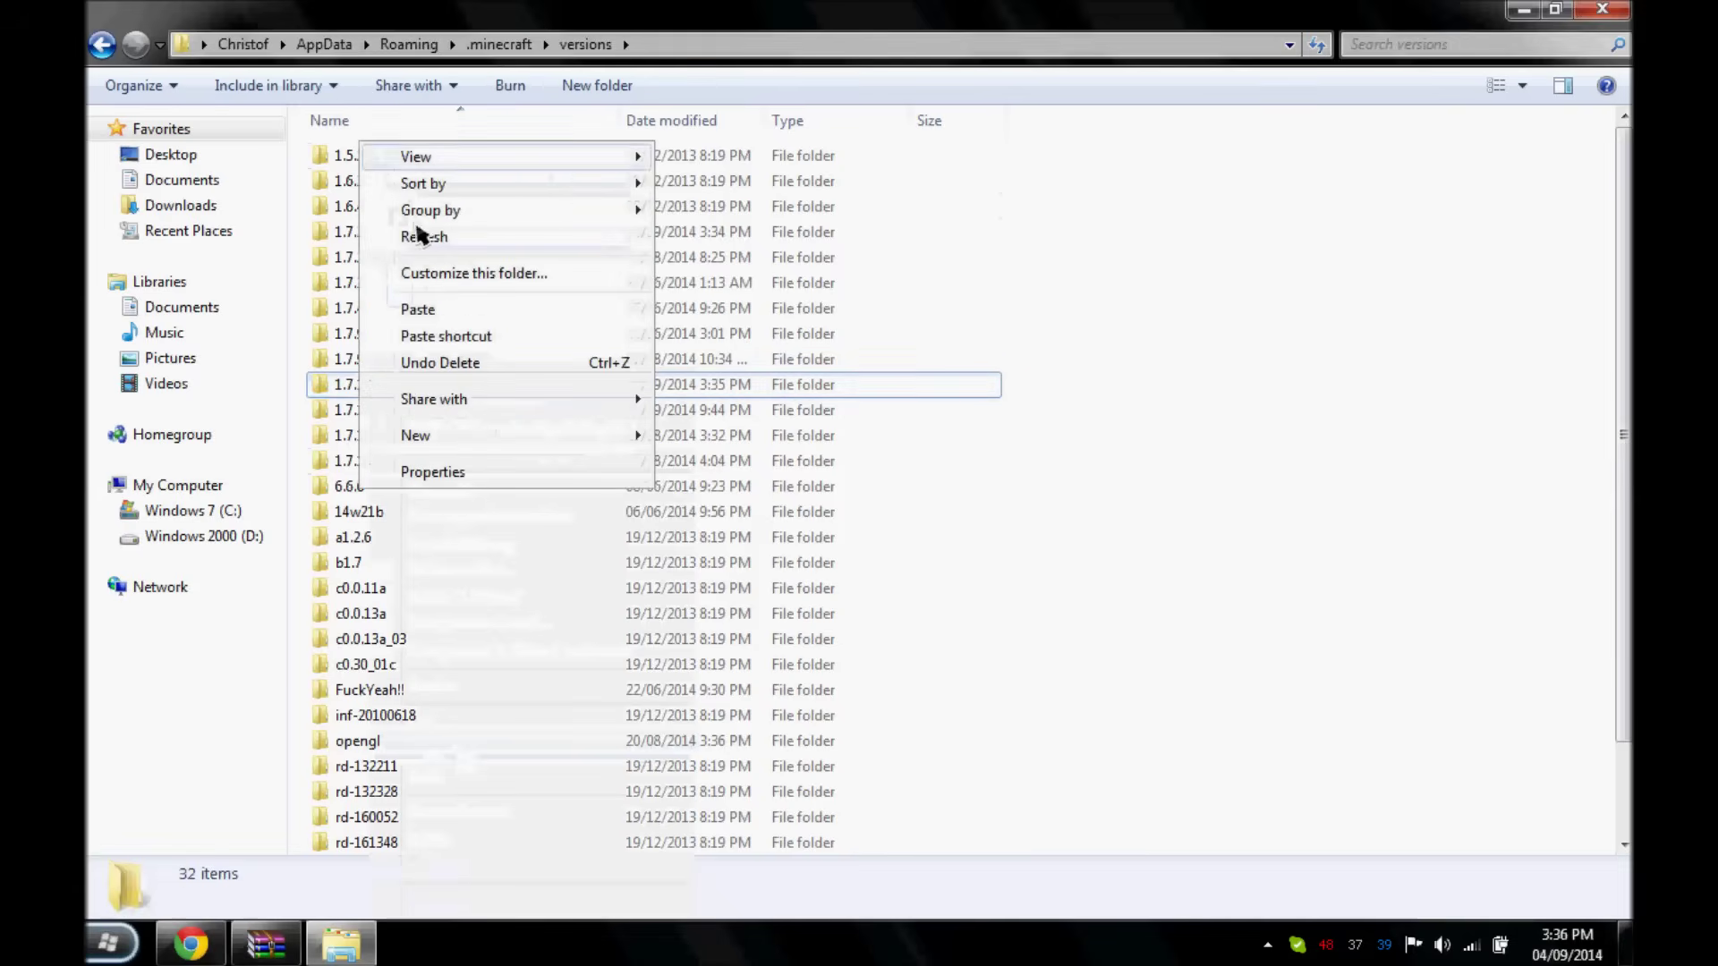
left_click(443, 308)
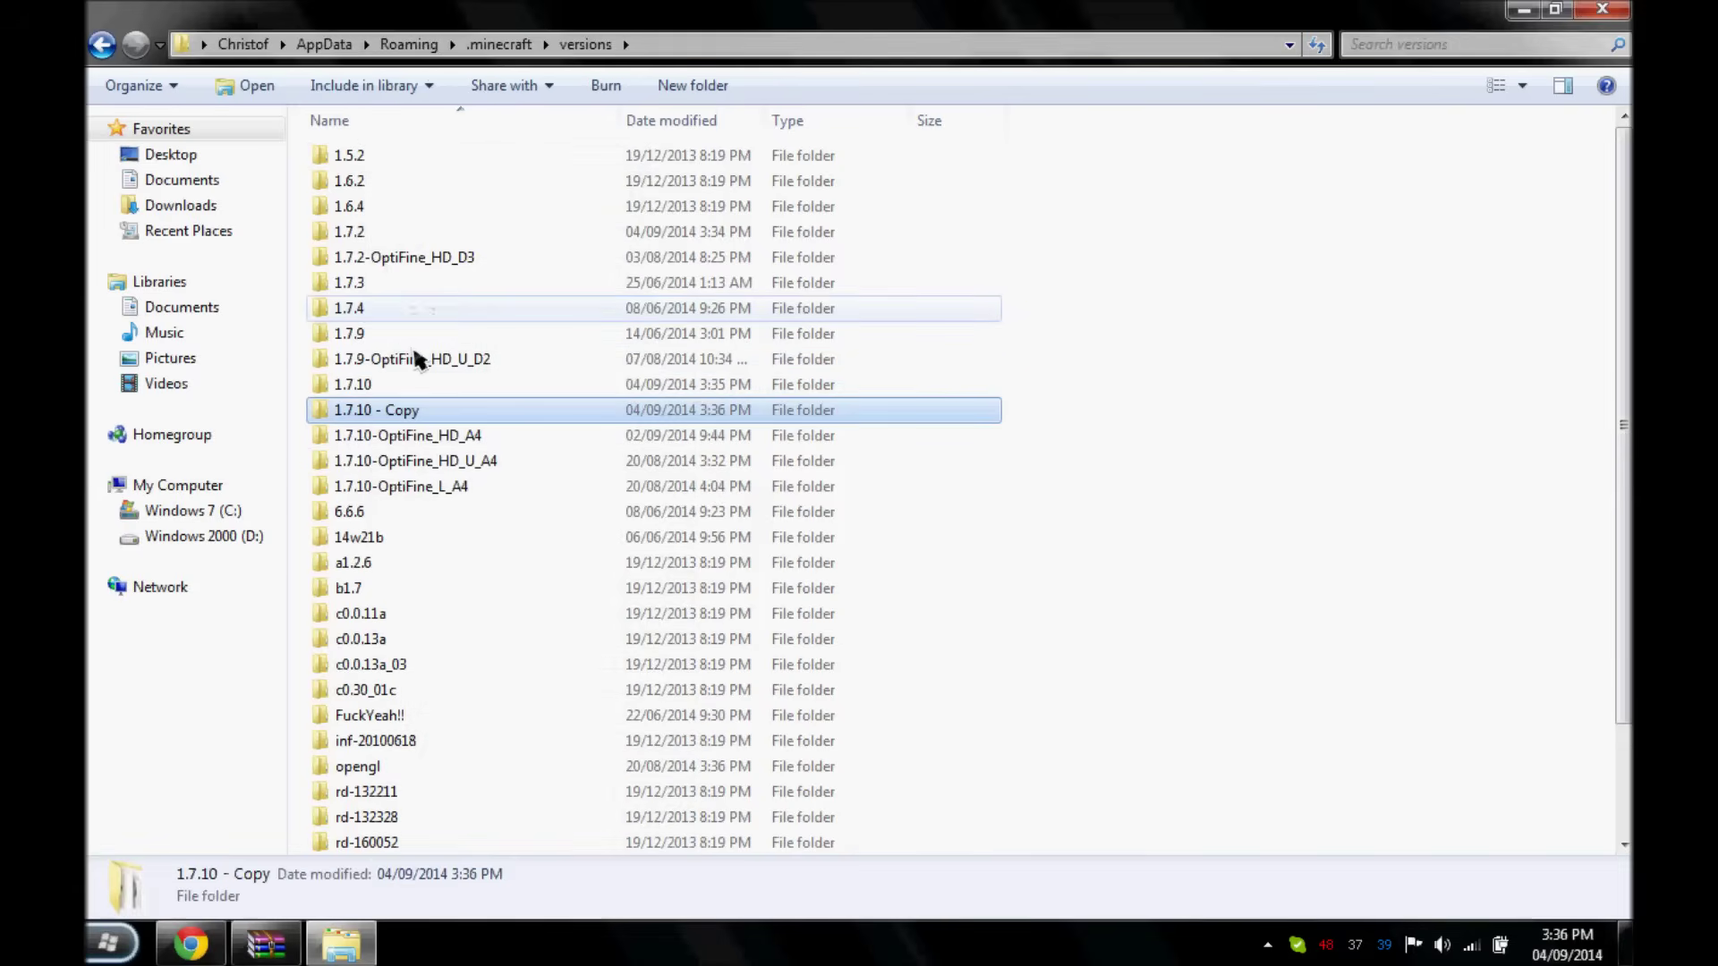
Rename the copied version folder as 1.7.10gl
right_click(400, 413)
left_click(462, 866)
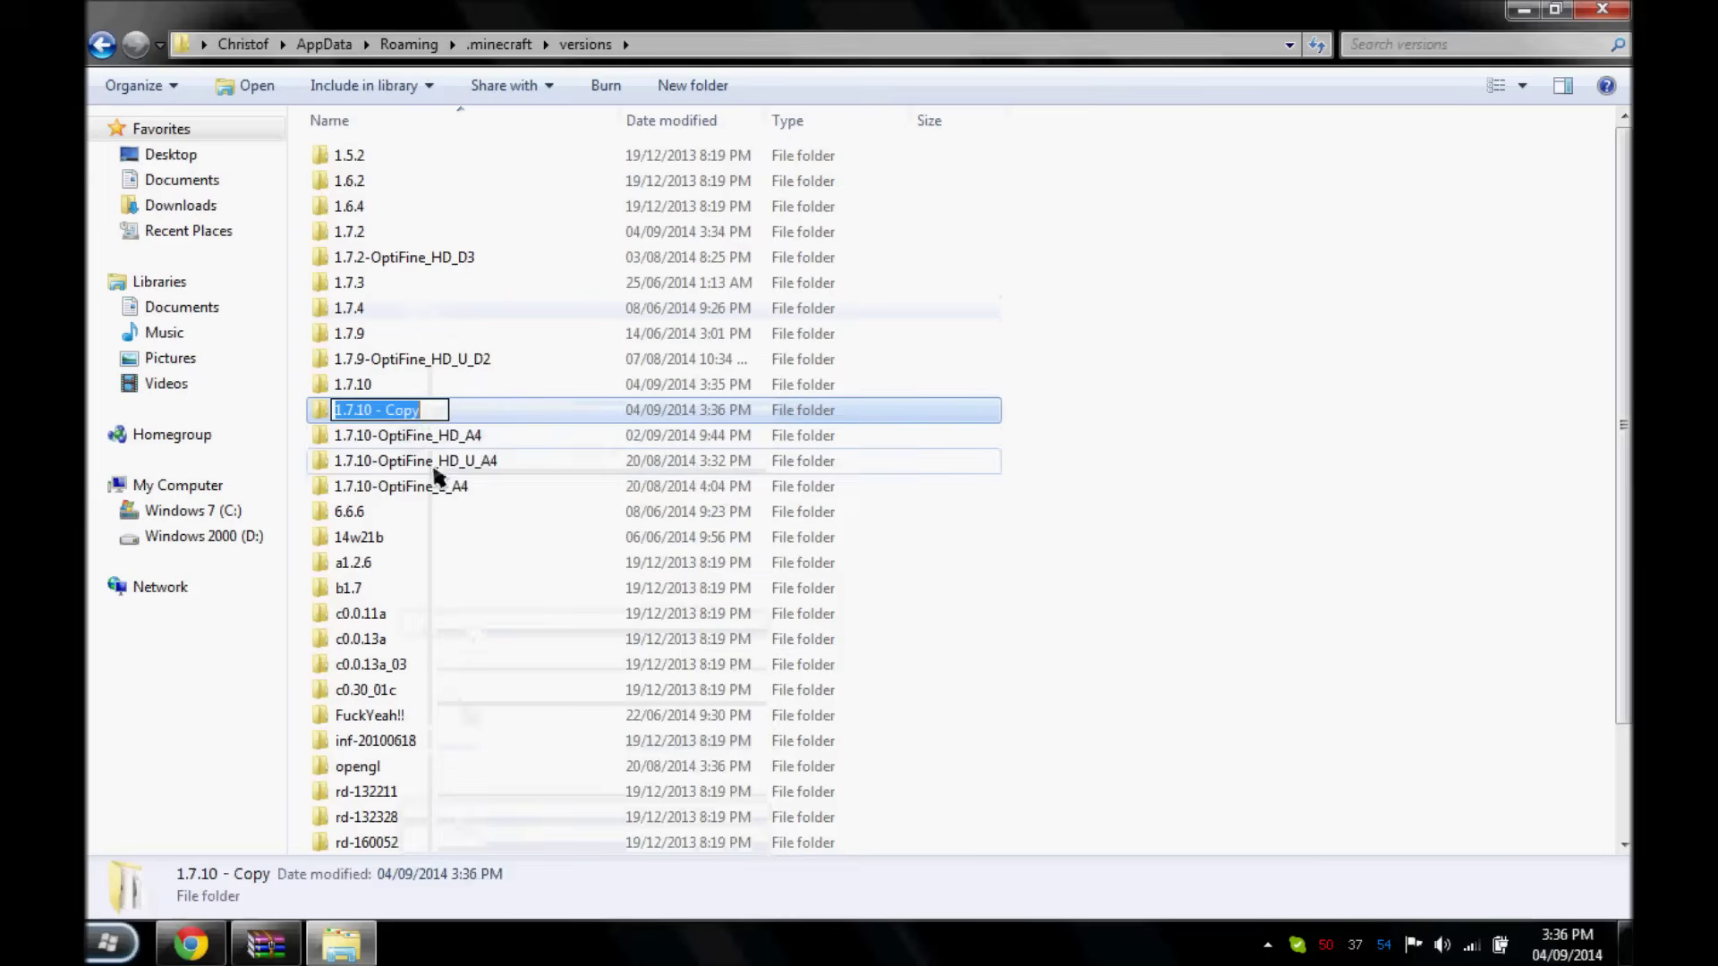
left_click_drag(425, 405, 385, 420)
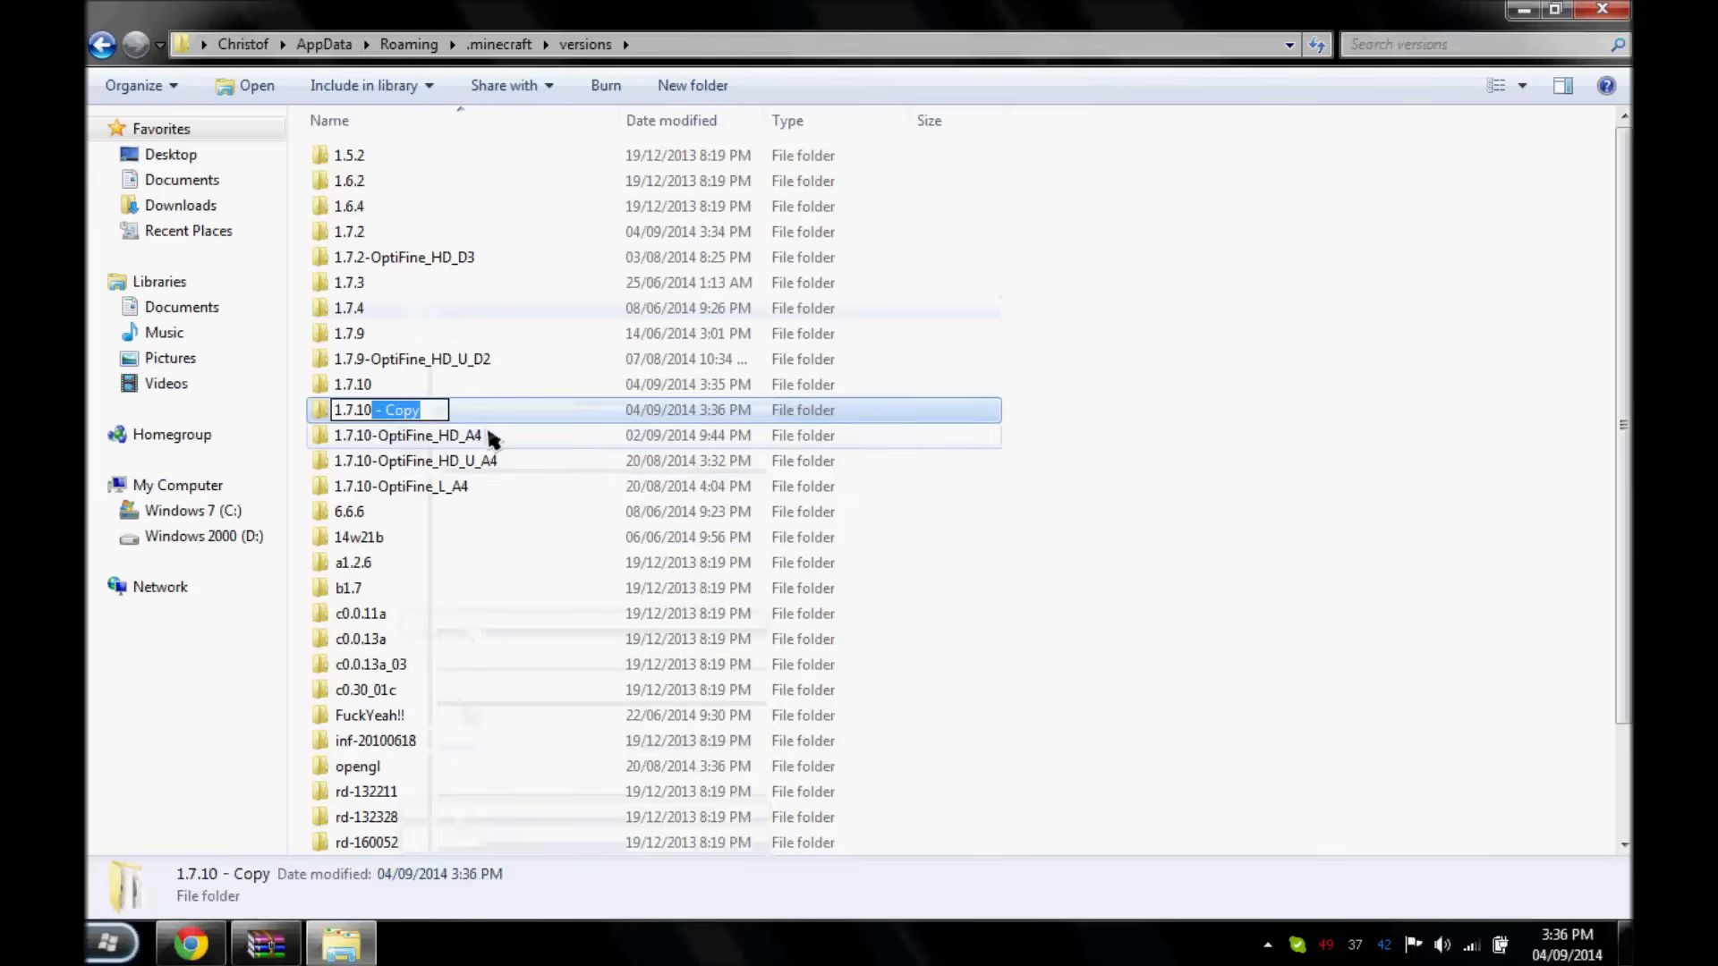
key("BackSpace")
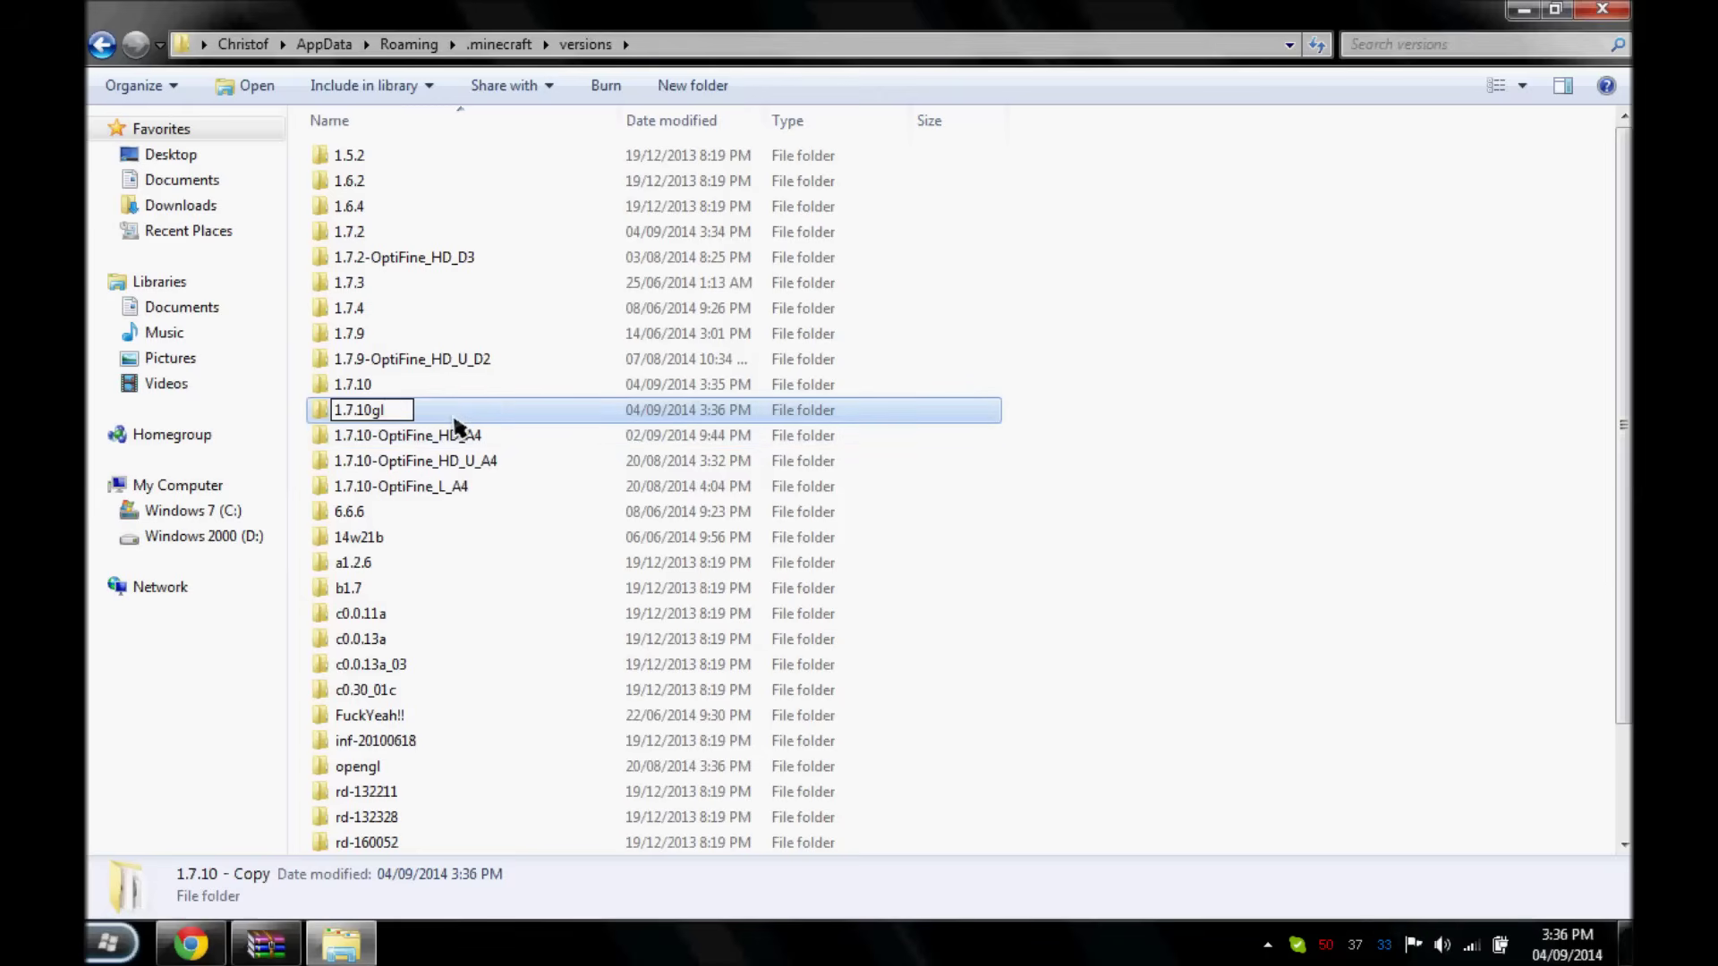
key("Return")
Open the 1.7.10gl folder and rename its jar file as 1.7.10gl.jar
double_click(454, 419)
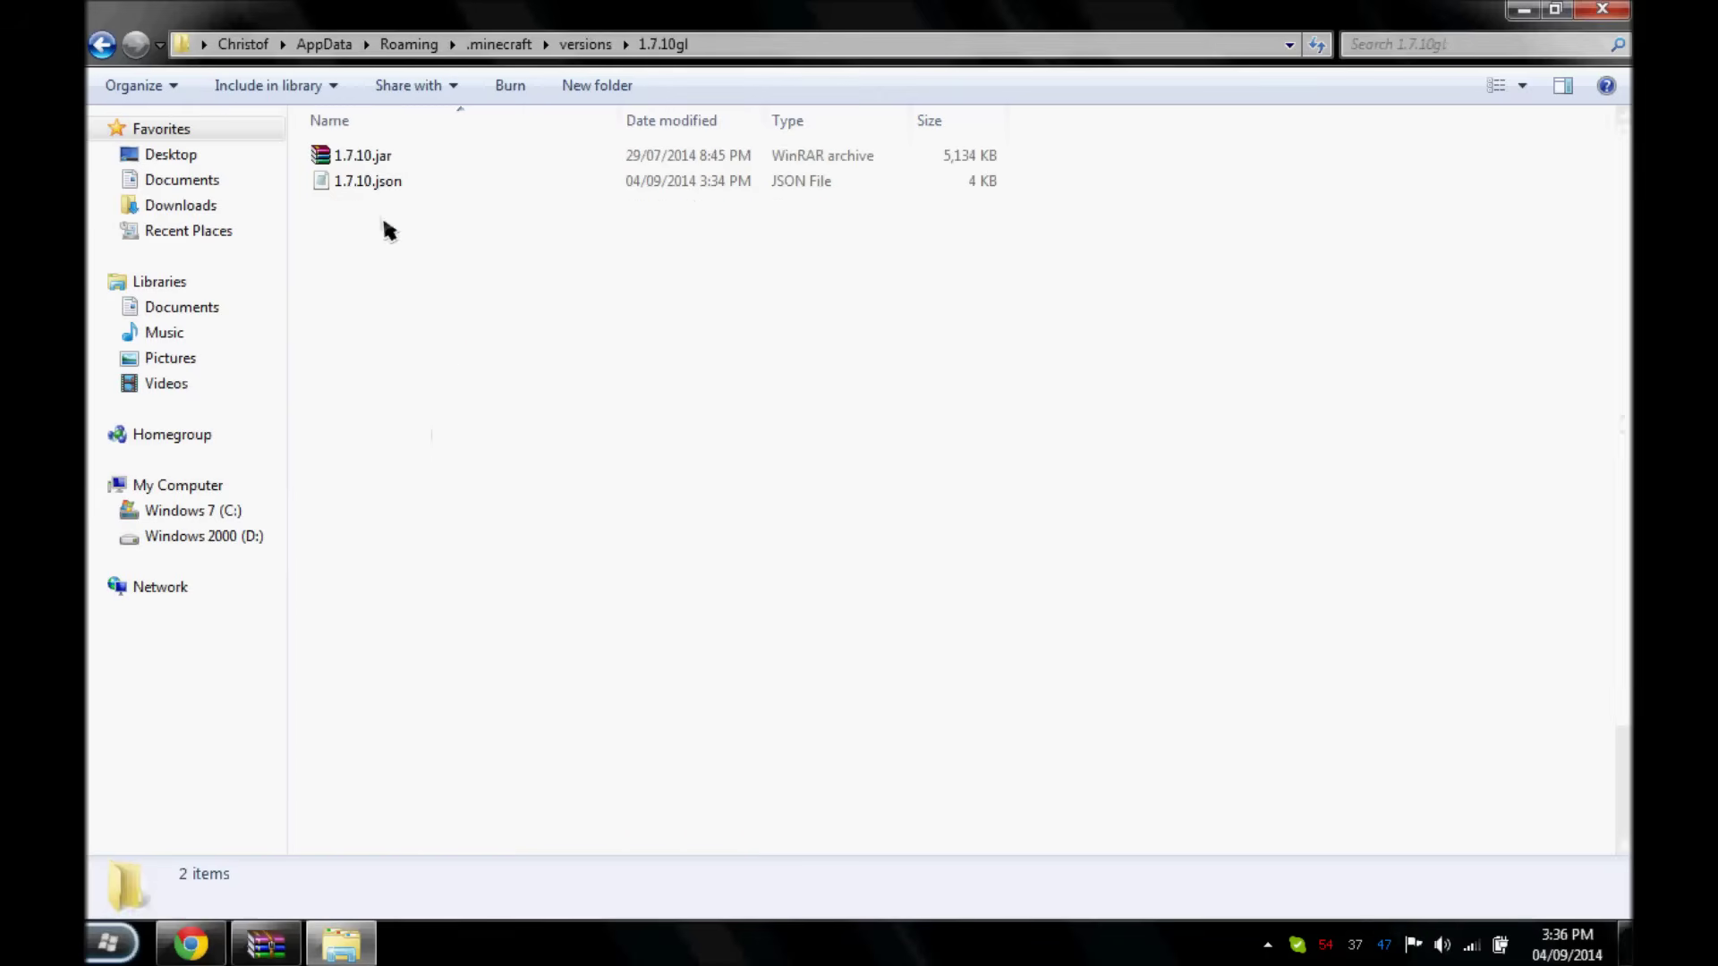
right_click(367, 163)
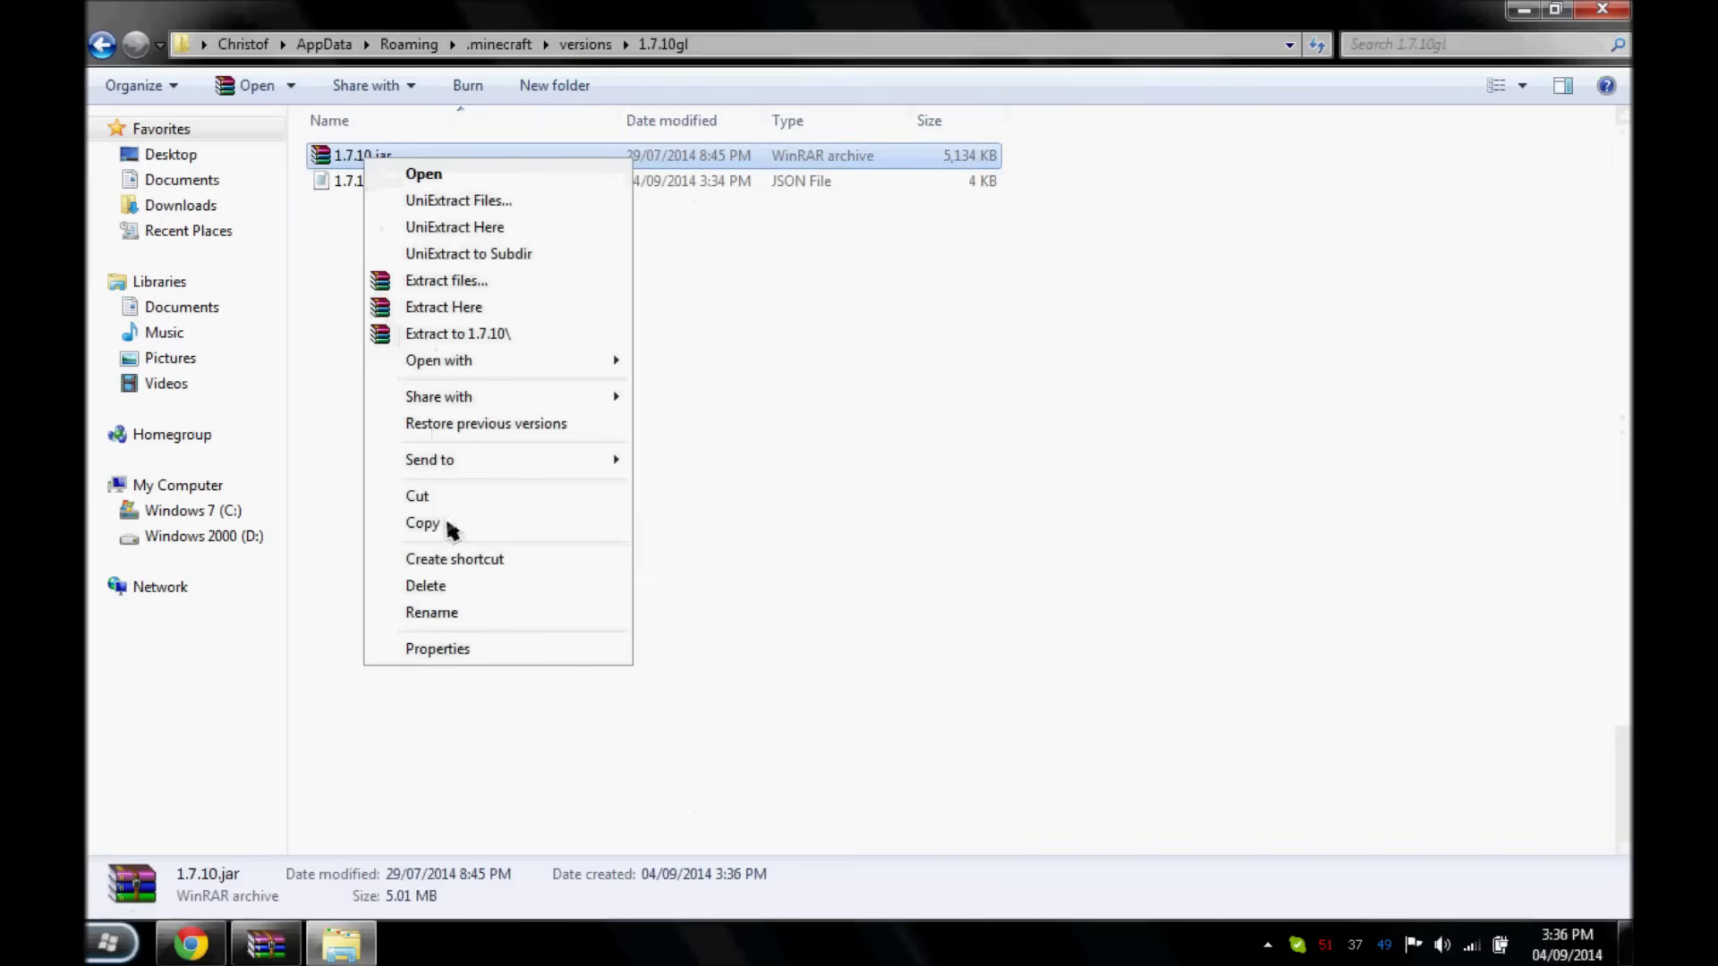
left_click(460, 612)
left_click(372, 155)
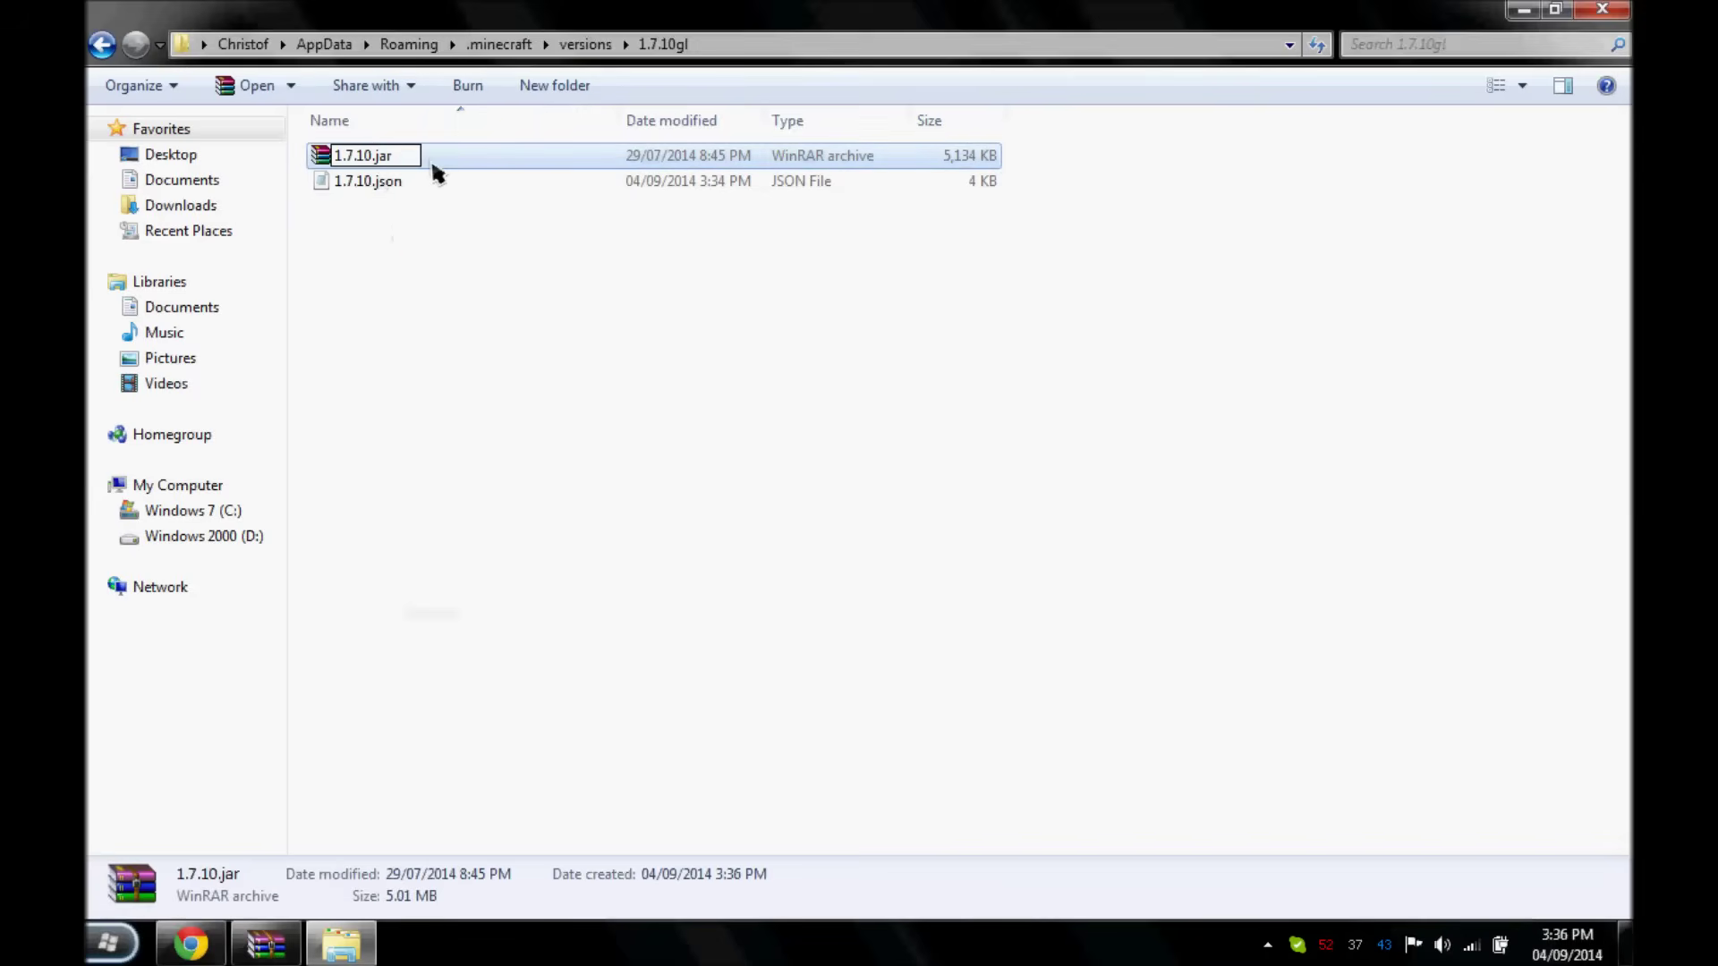
type("gl")
left_click(429, 268)
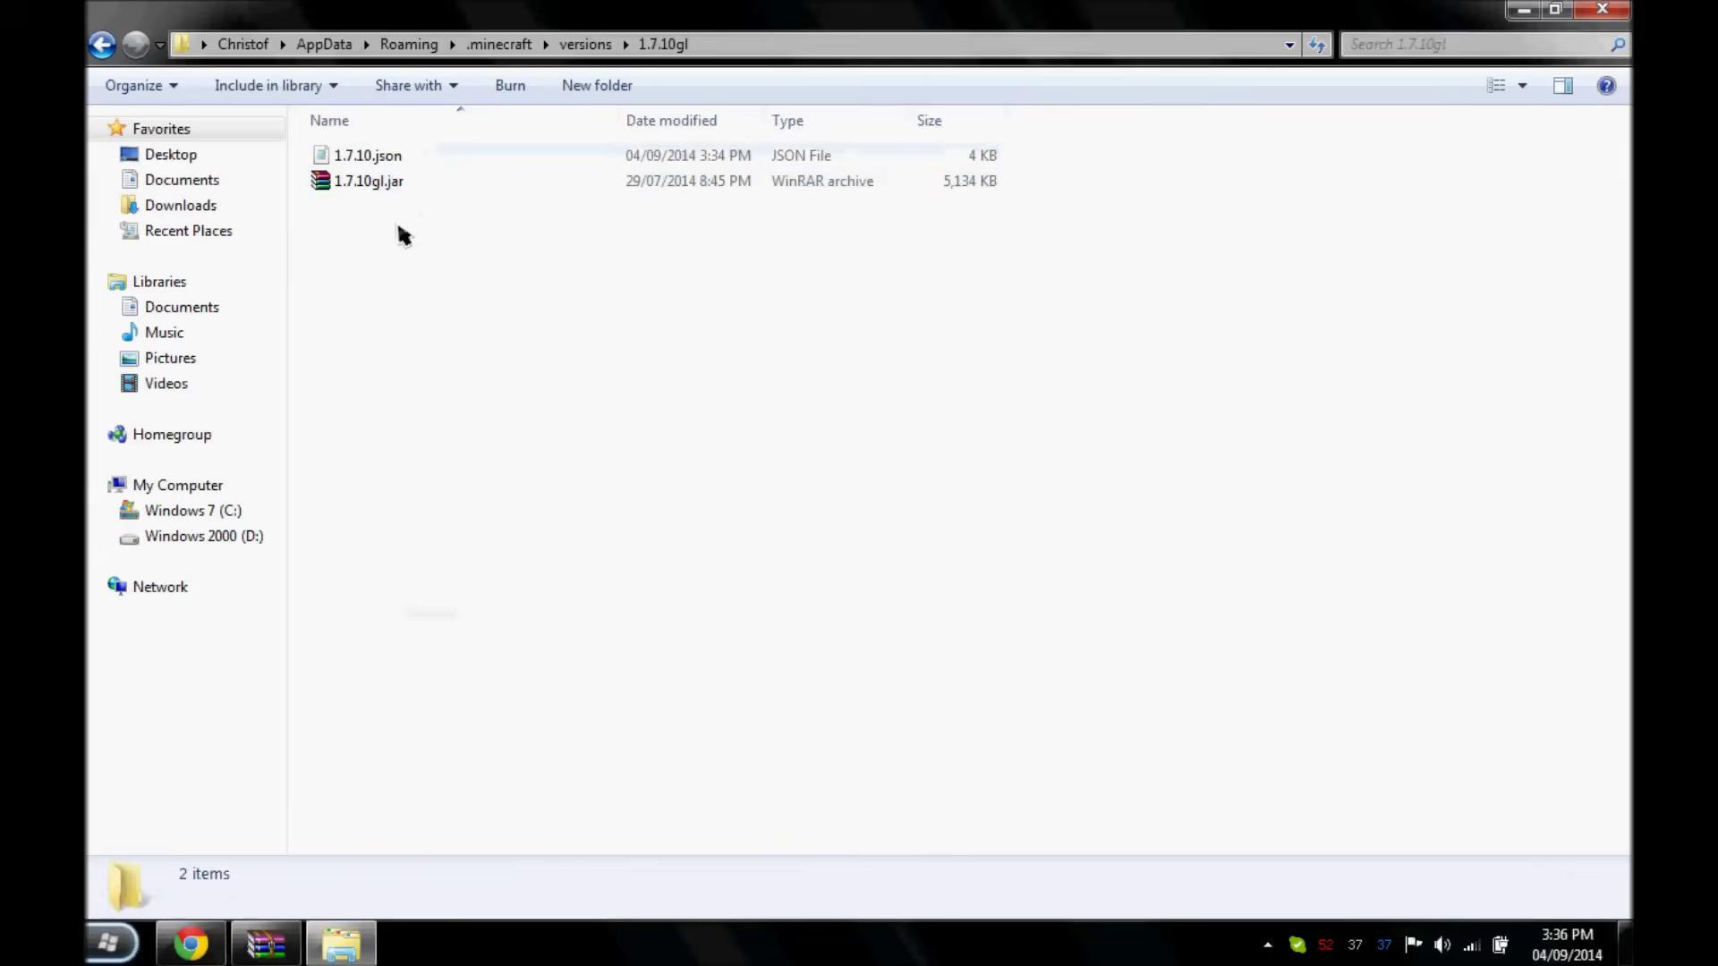
Rename the JSON file in the 1.7.10gl folder as 1.7.10gl.json
left_click(379, 165)
right_click(379, 164)
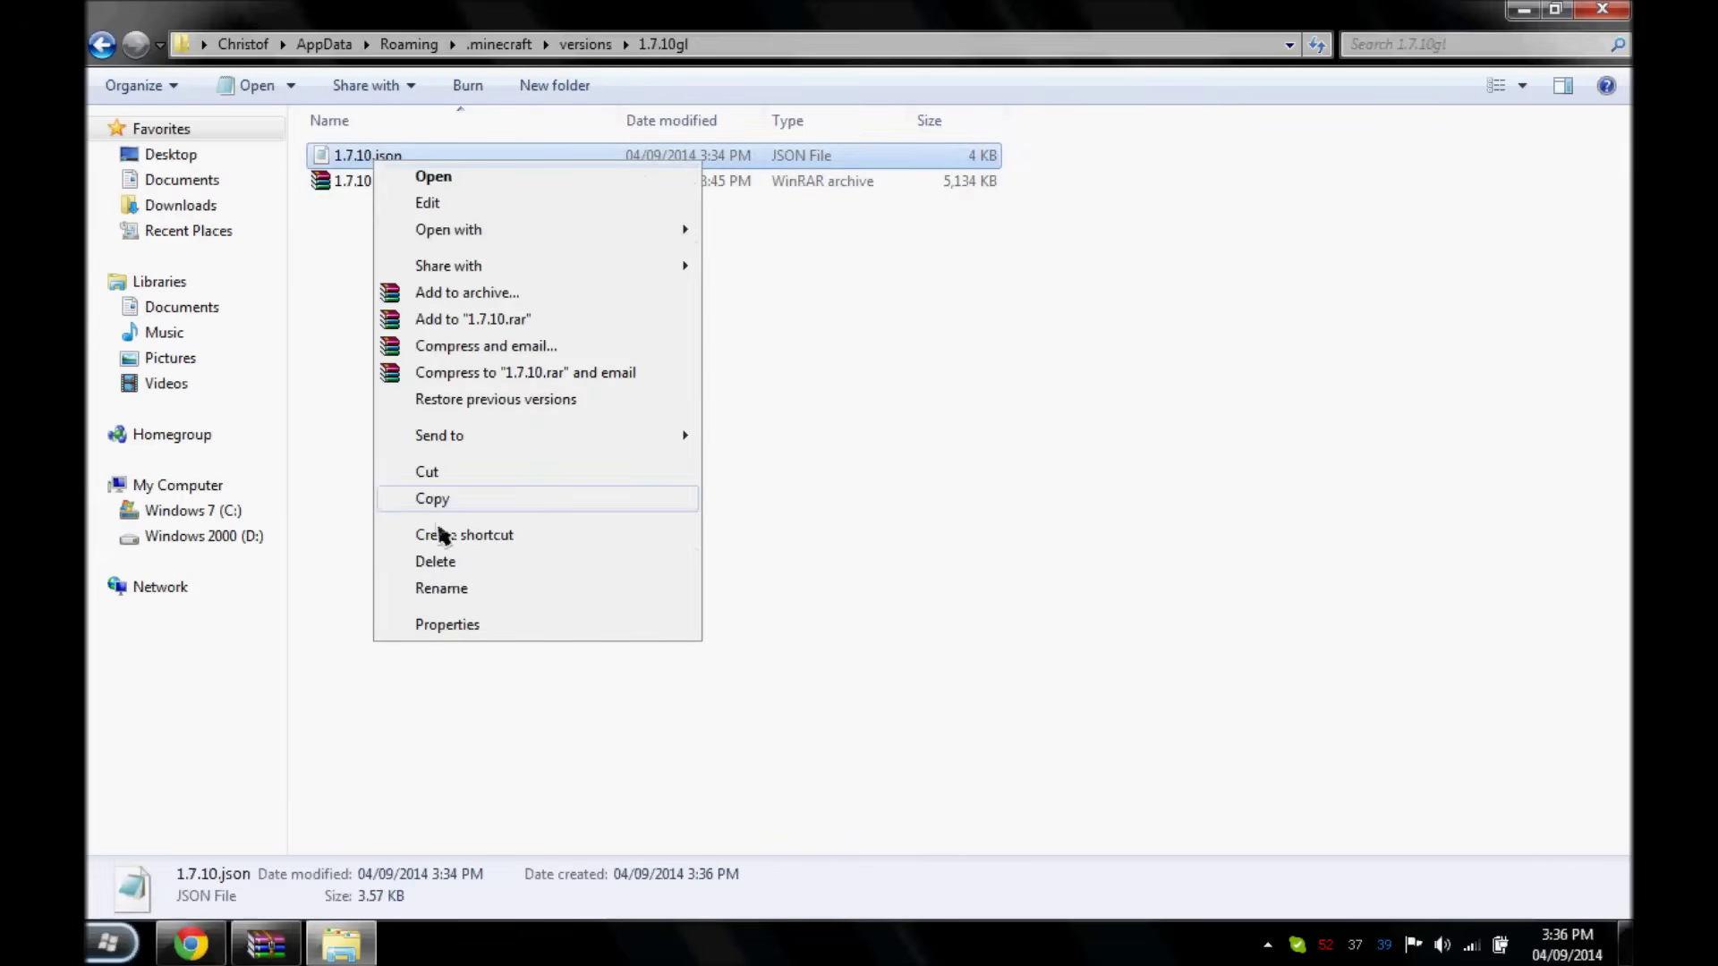
left_click(453, 596)
left_click(365, 154)
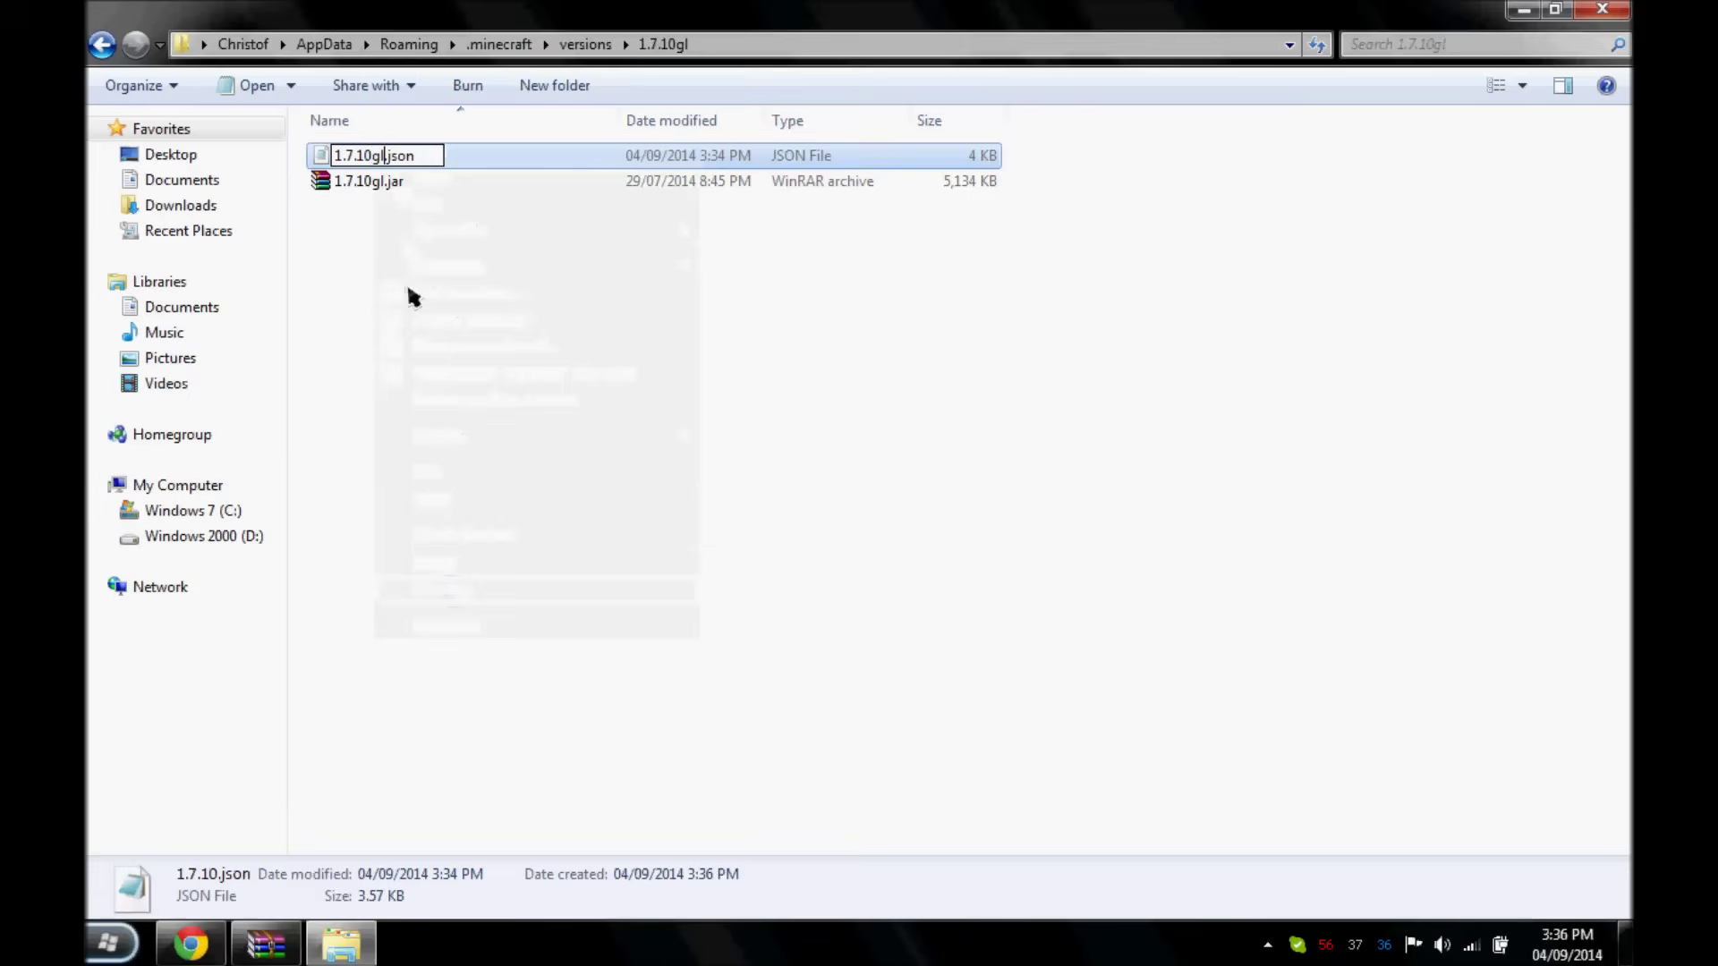
left_click(408, 250)
Change the id value in 1.7.10gl.json to "1.7.10gl" and save the file
double_click(399, 186)
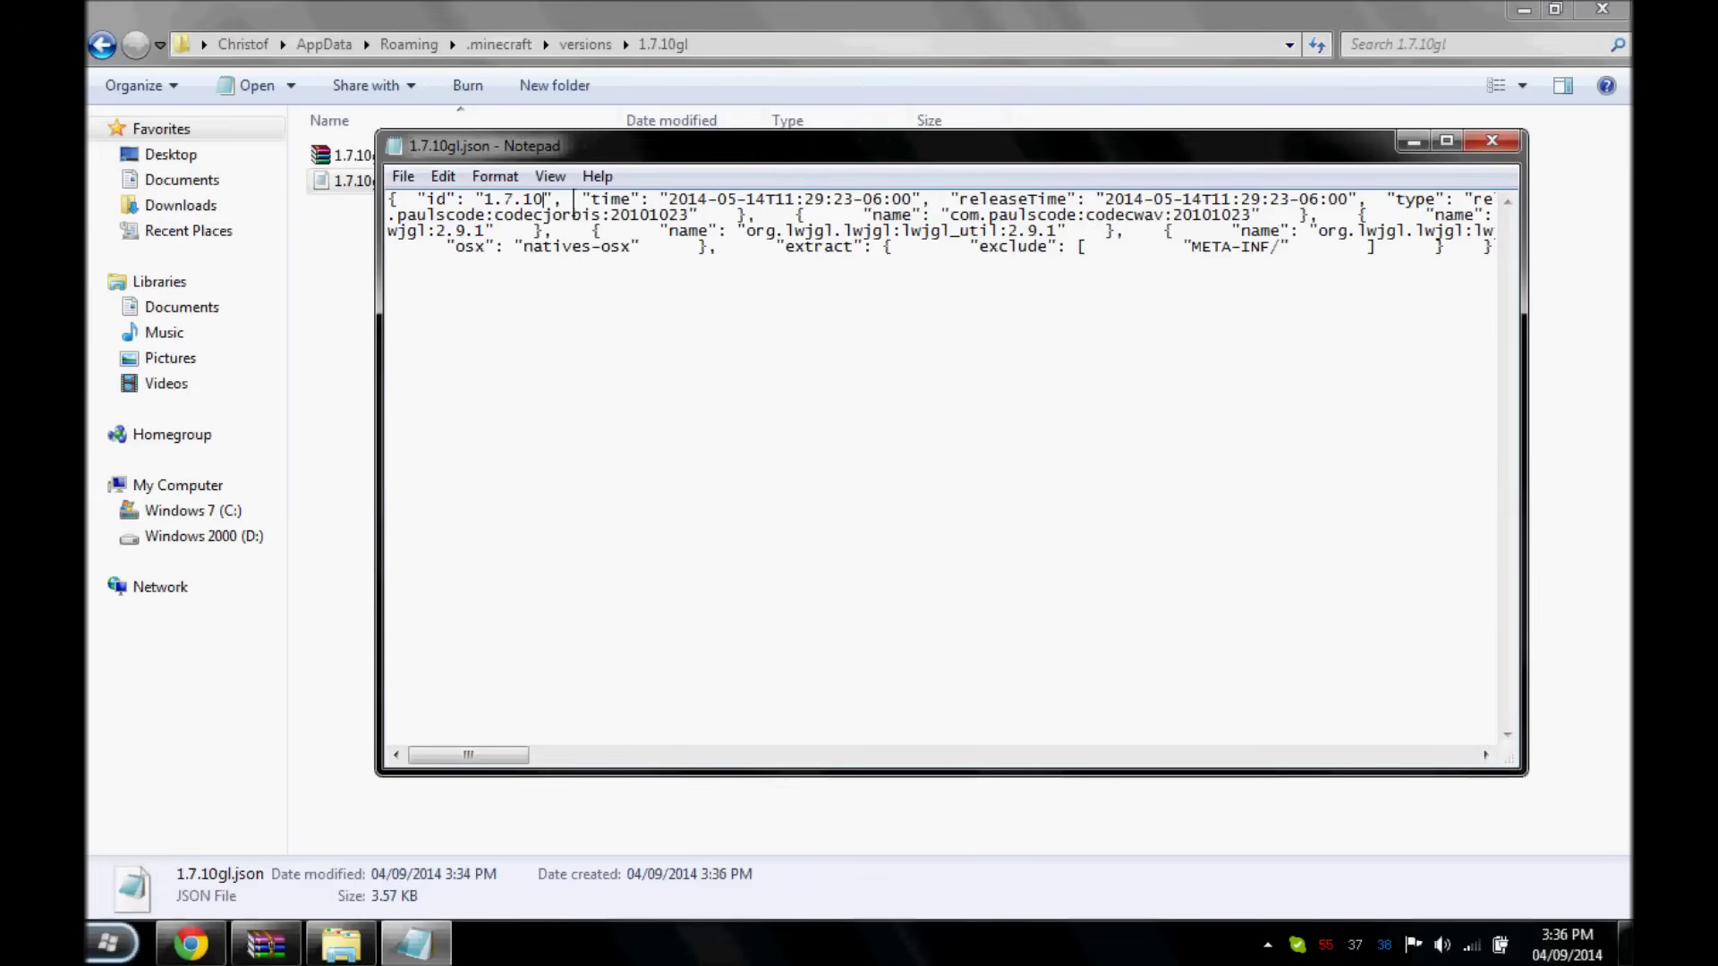
type("gl")
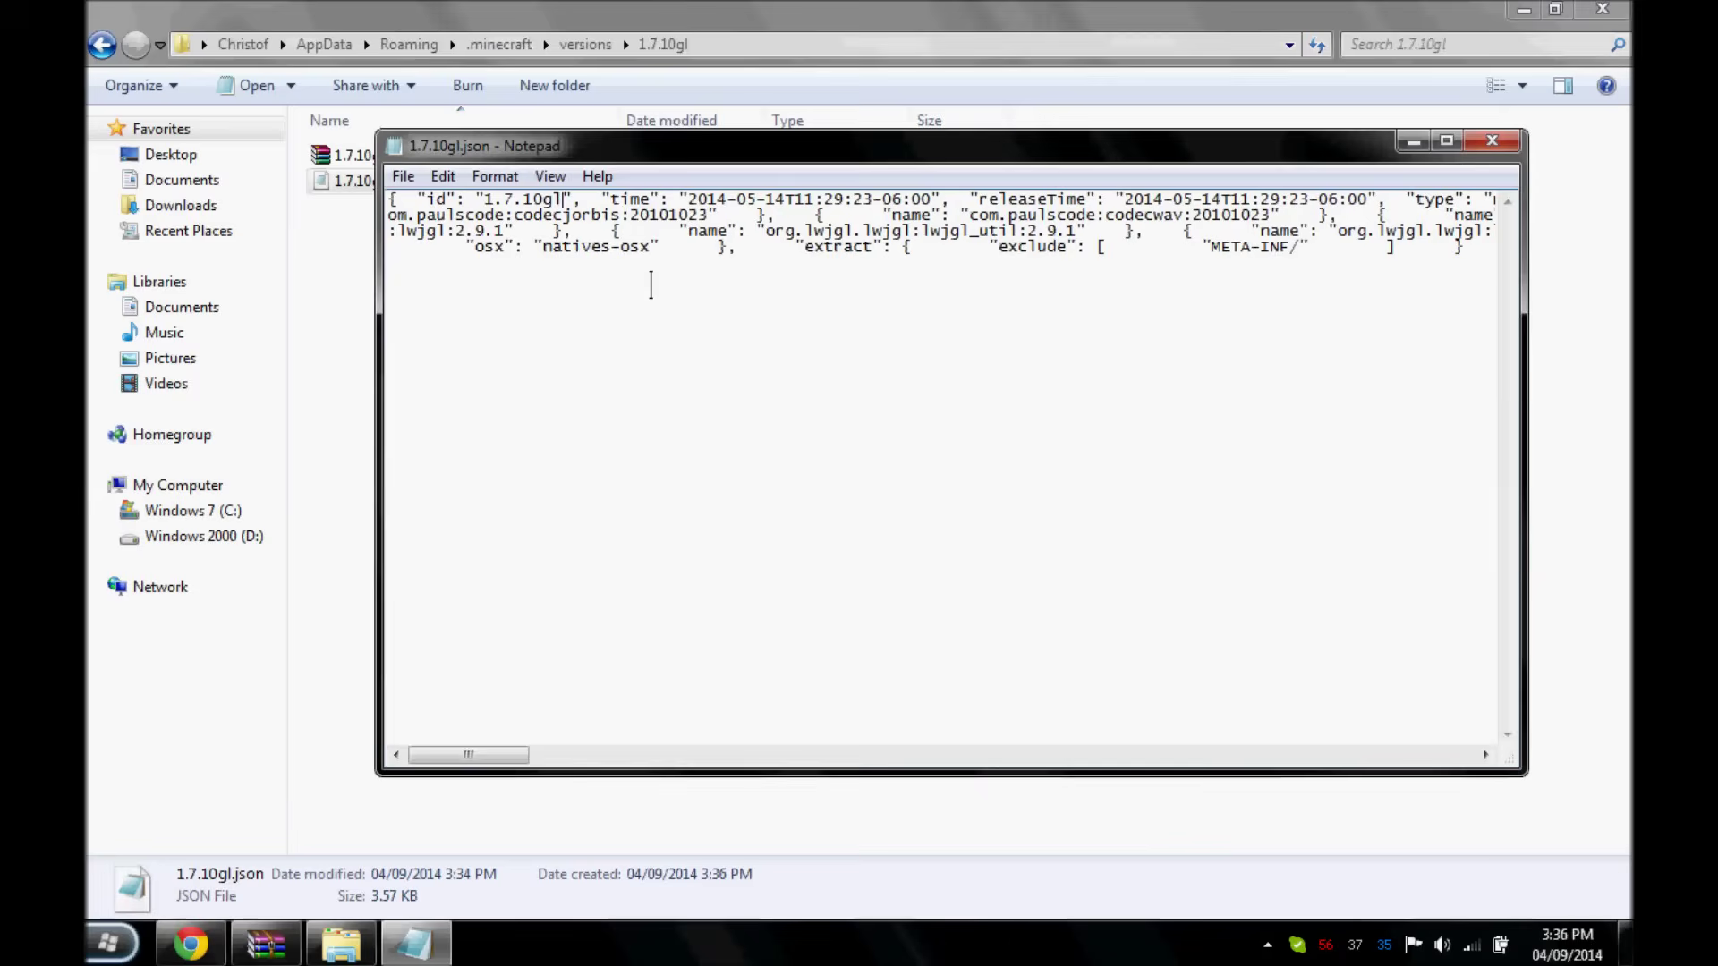
left_click(1491, 141)
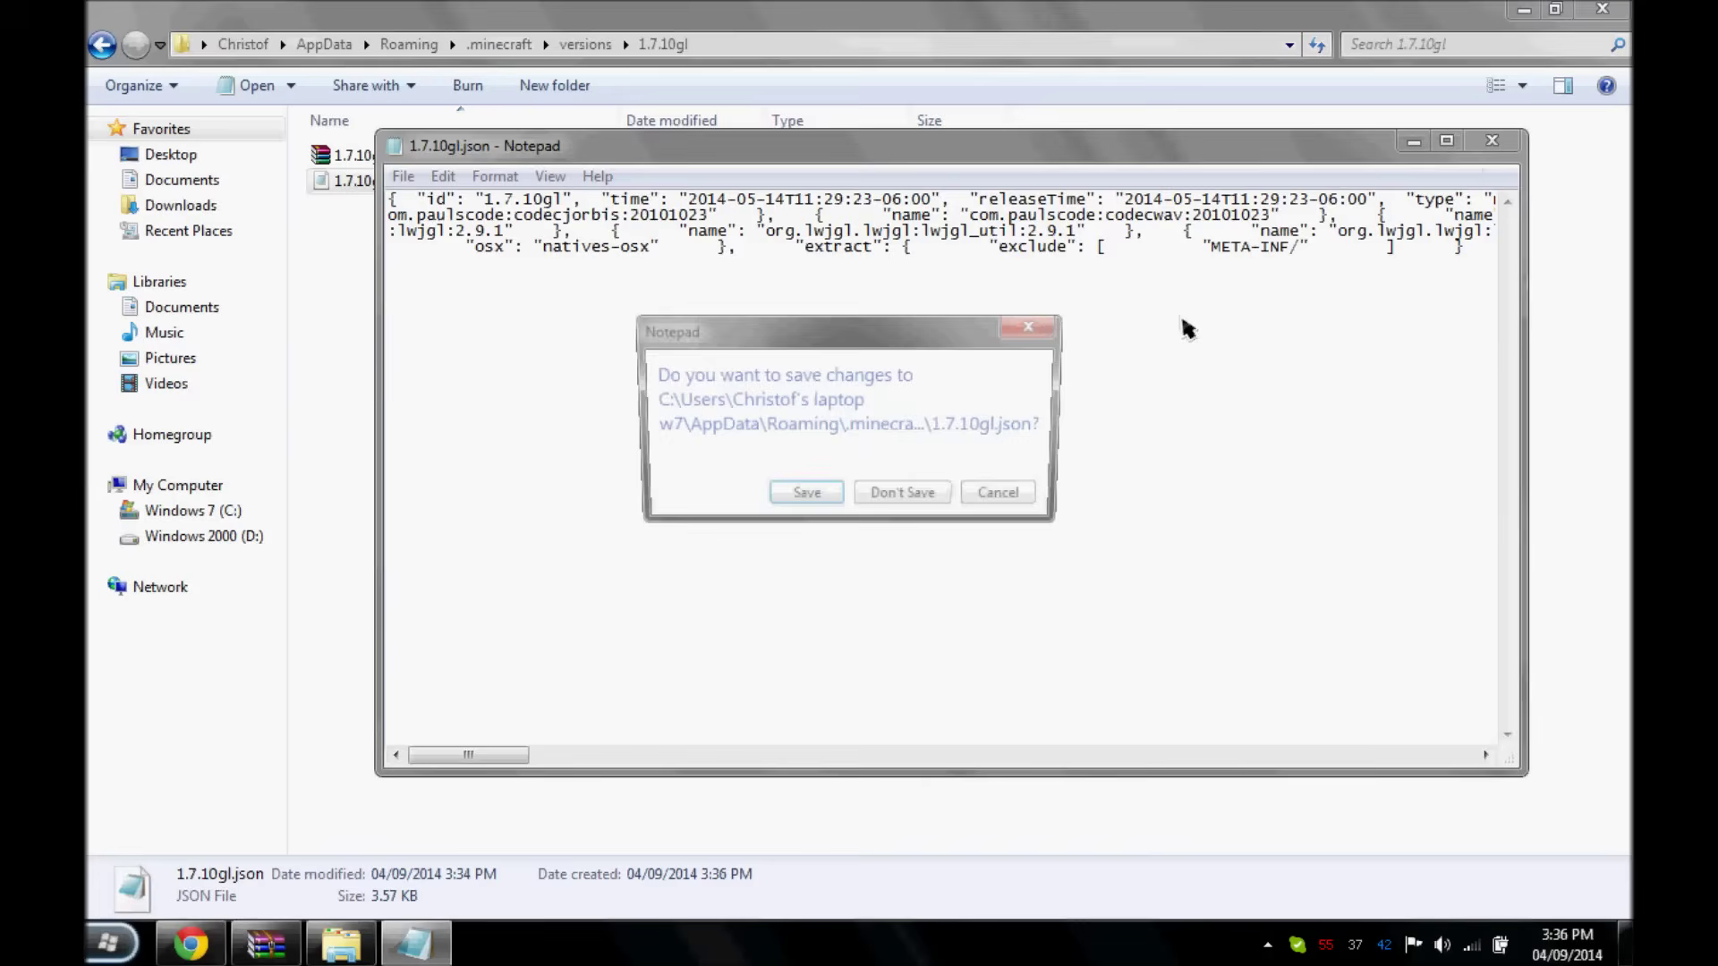
left_click(804, 498)
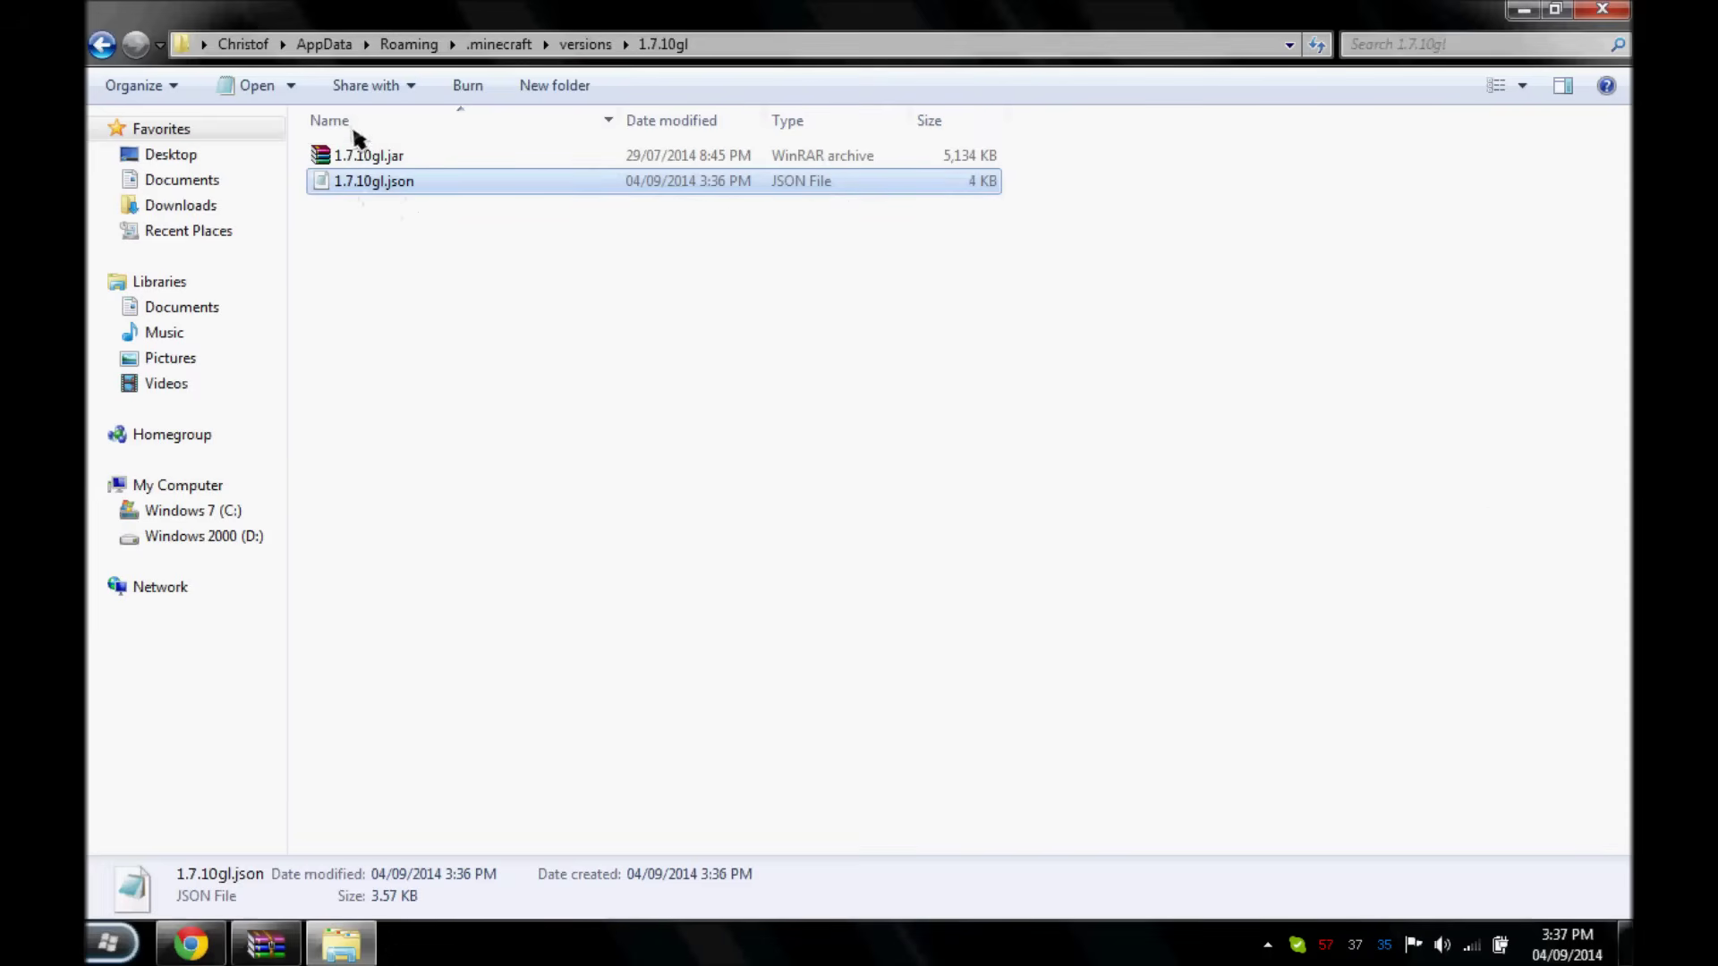
Open 1.7.10gl.jar as an archive and delete its META-INF folder
double_click(368, 156)
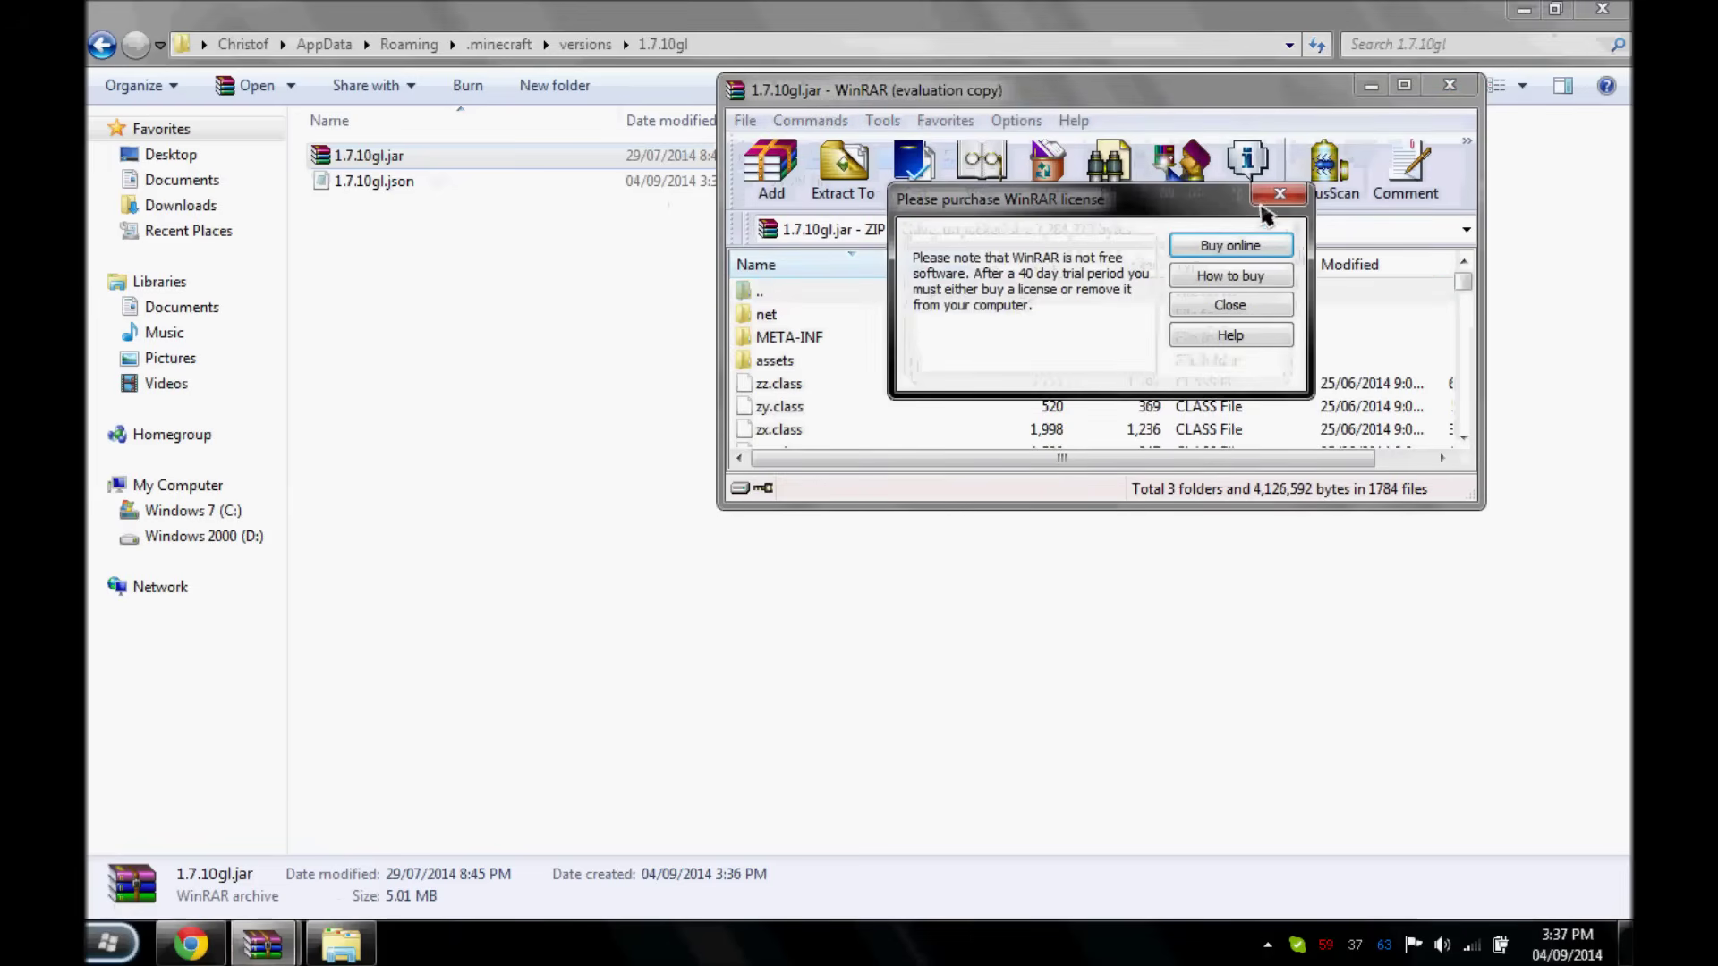
left_click(1279, 194)
left_click(813, 338)
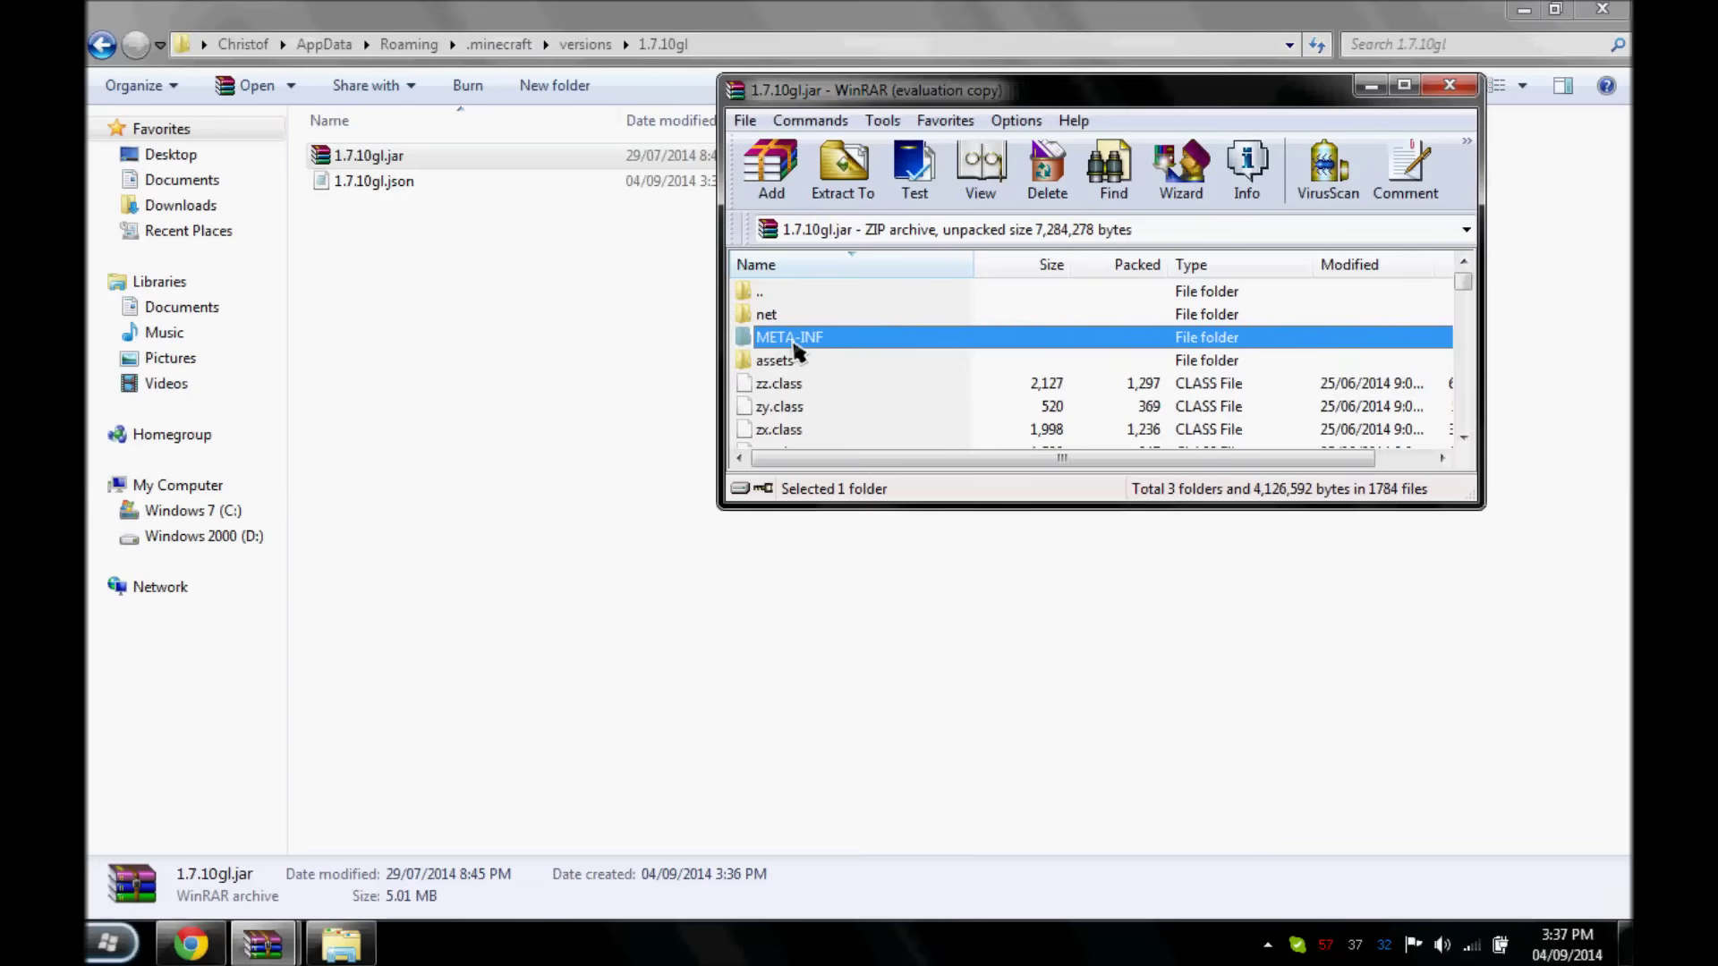
right_click(794, 350)
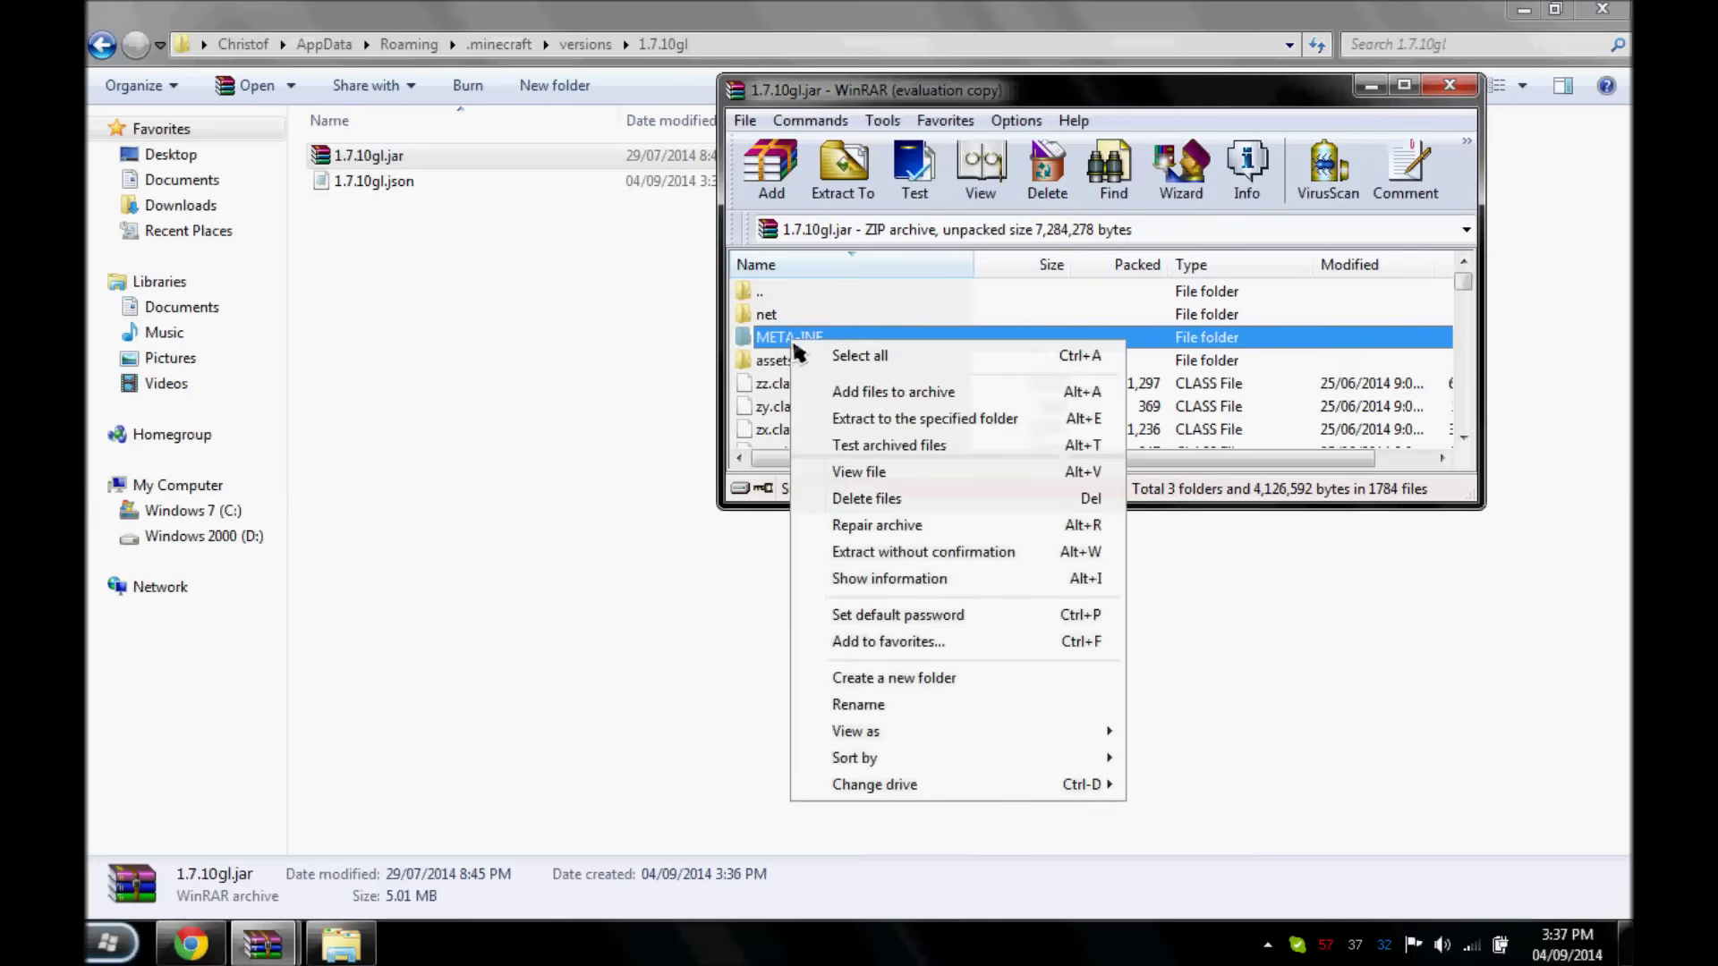
left_click(877, 507)
left_click(881, 553)
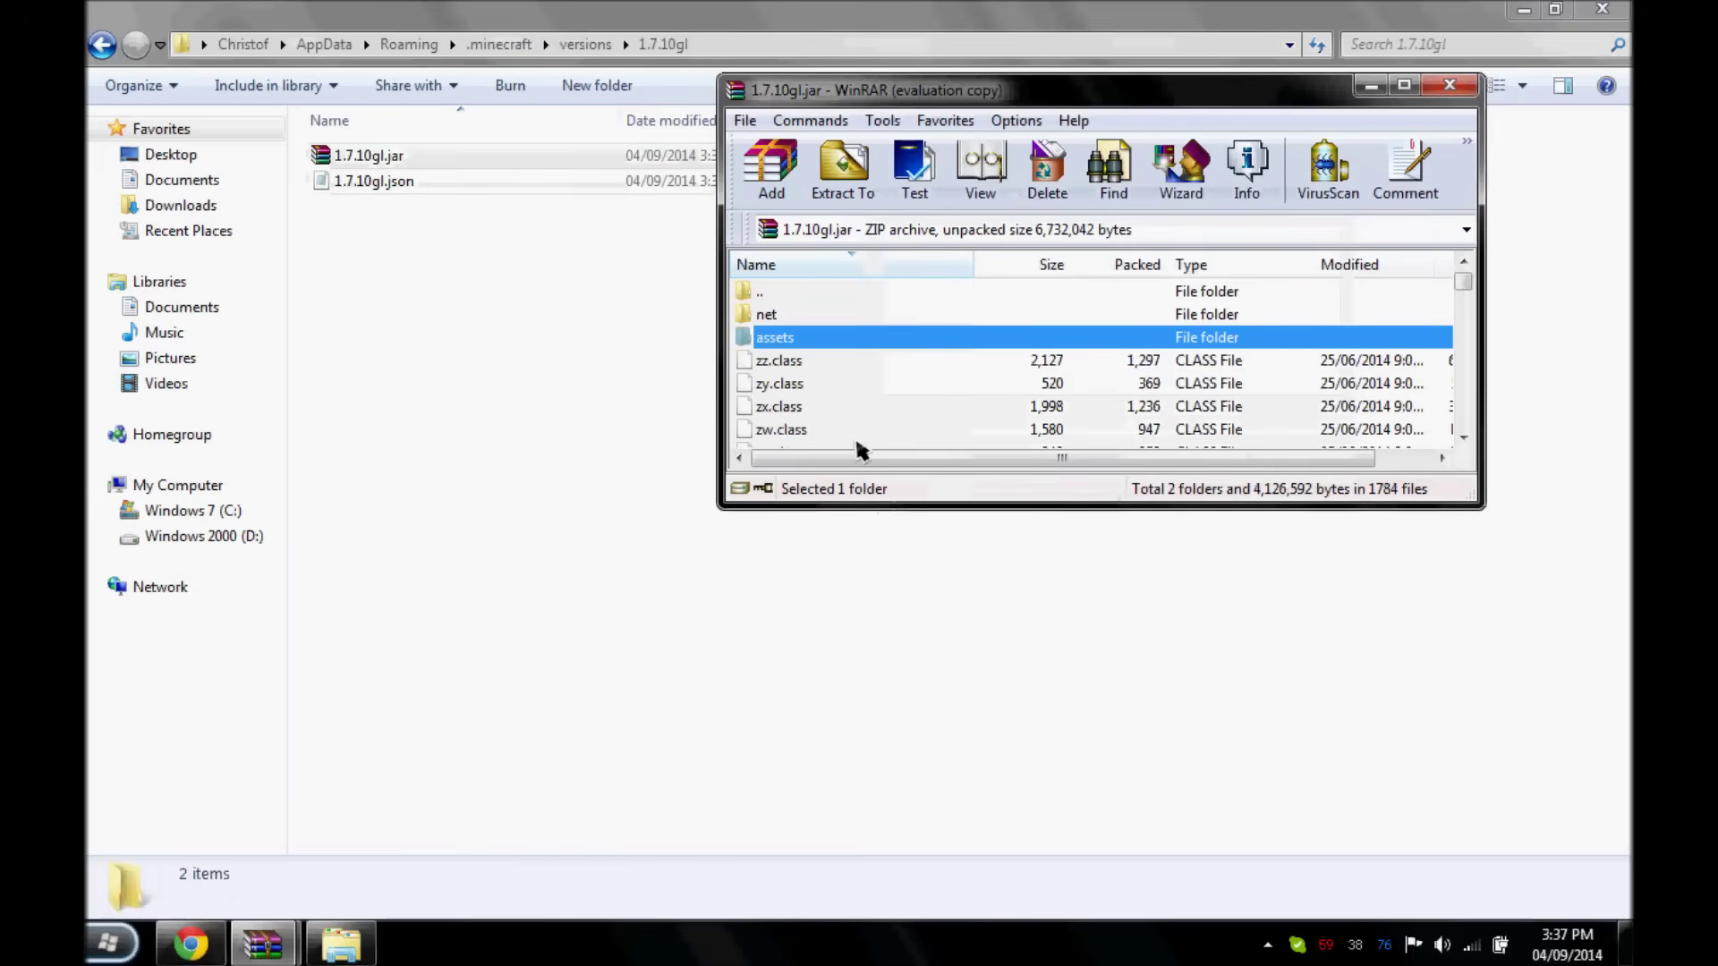
Copy the assets folder, buu.class and bee.class from OpenGL 2.1 Fix (2).zip into 1.7.10gl.jar, and close both archives
left_click(1525, 15)
left_click(447, 422)
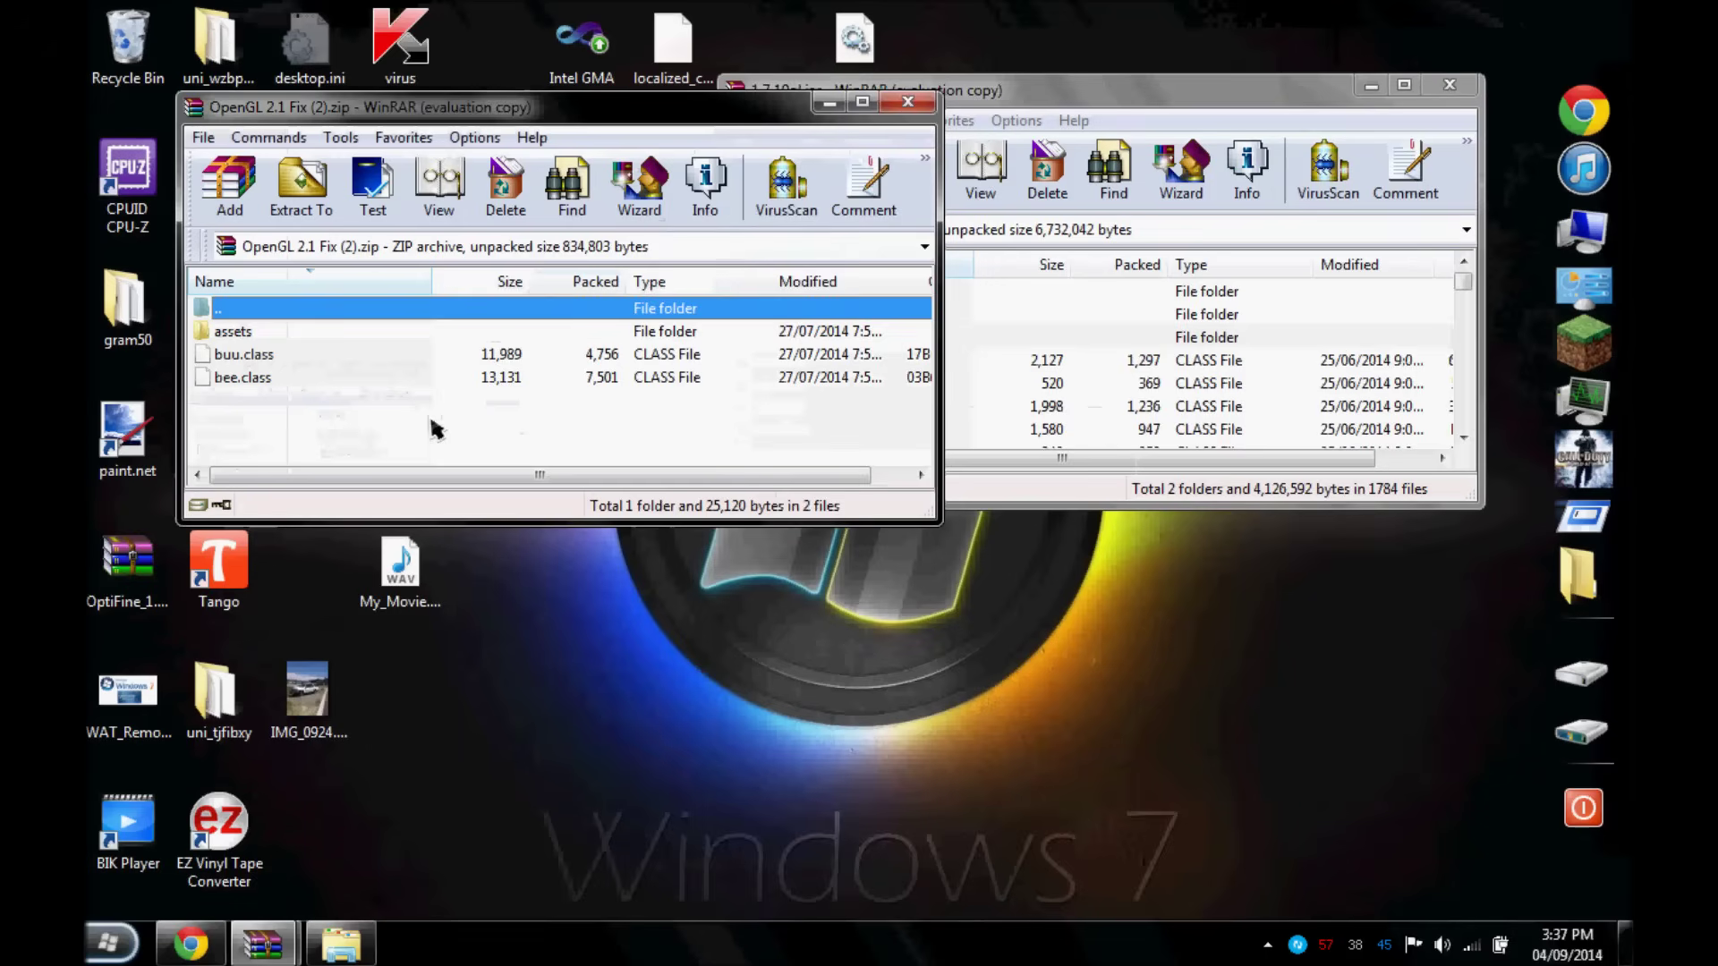
left_click_drag(345, 447, 1185, 439)
left_click(1125, 502)
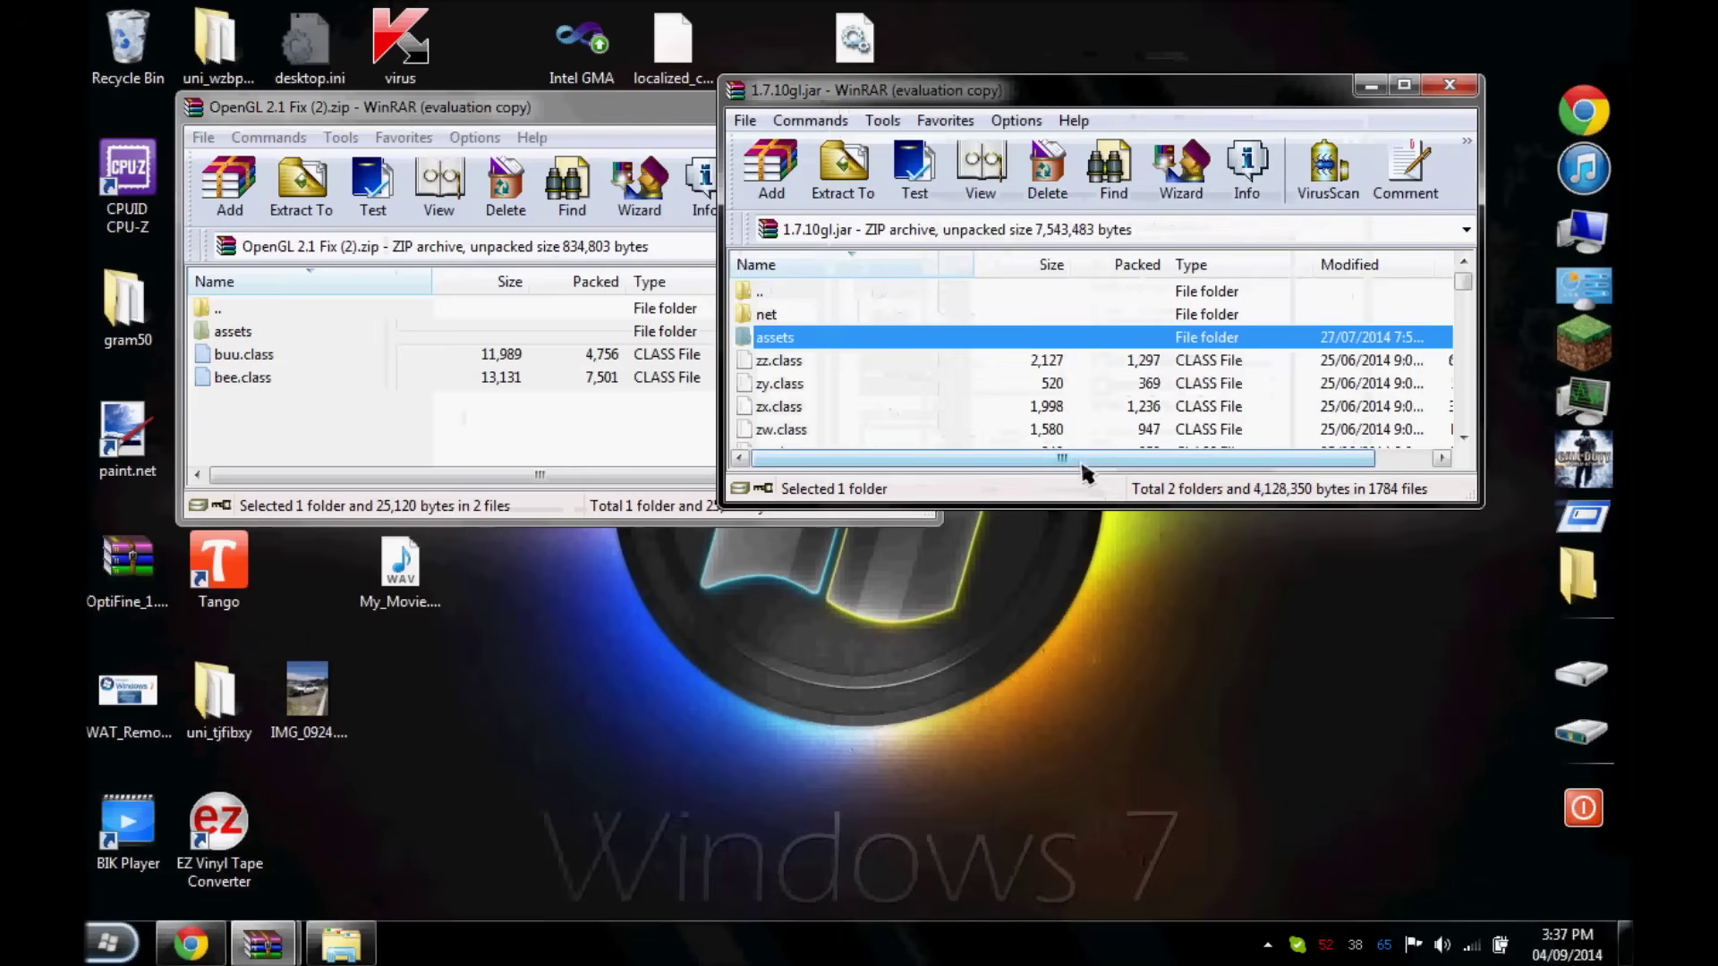
left_click(1449, 90)
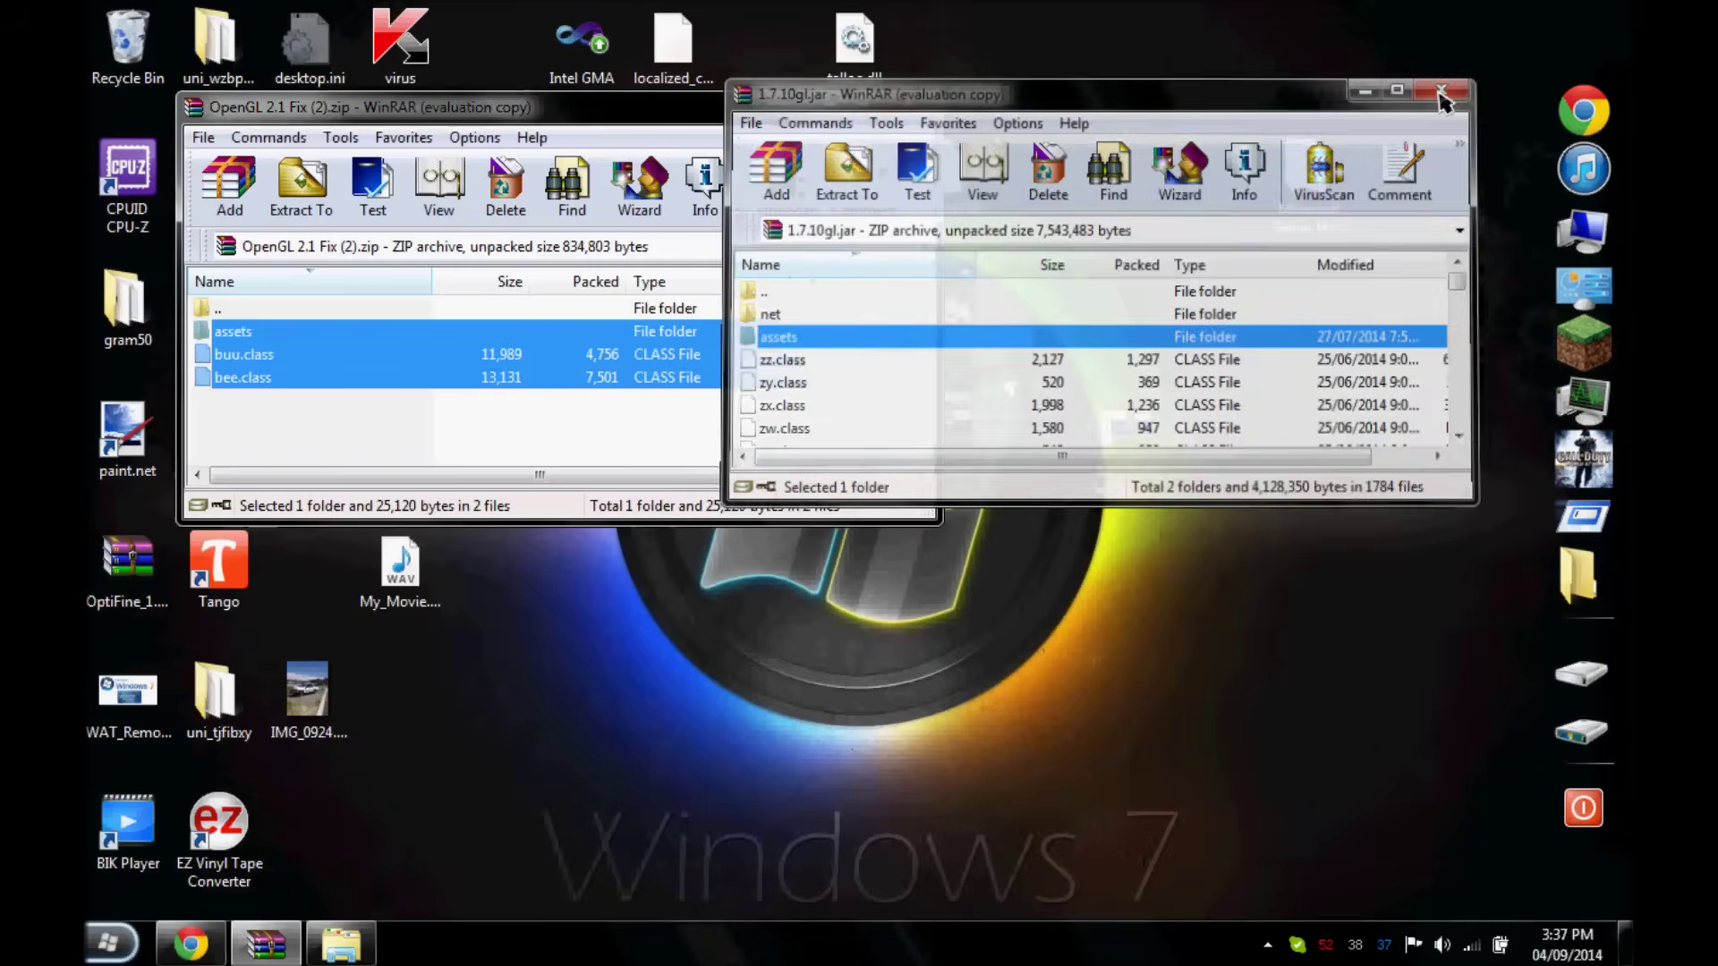
left_click(920, 107)
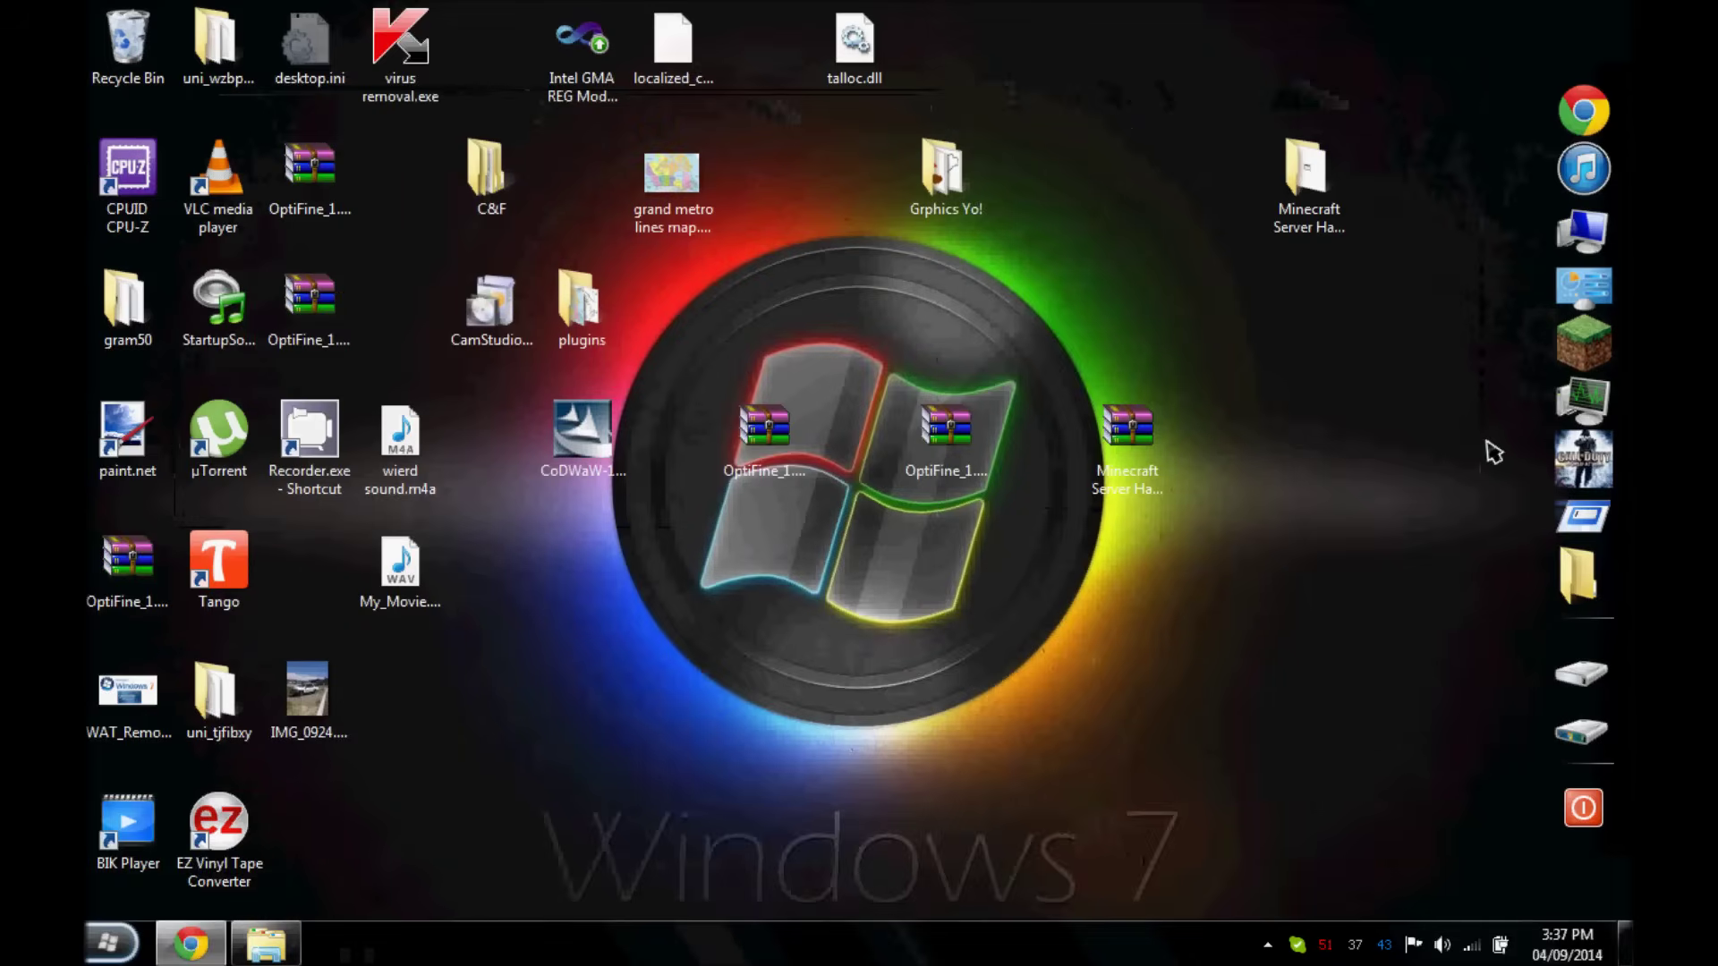
Start the Minecraft Launcher from the desktop and close Chrome while it loads
left_click(1579, 342)
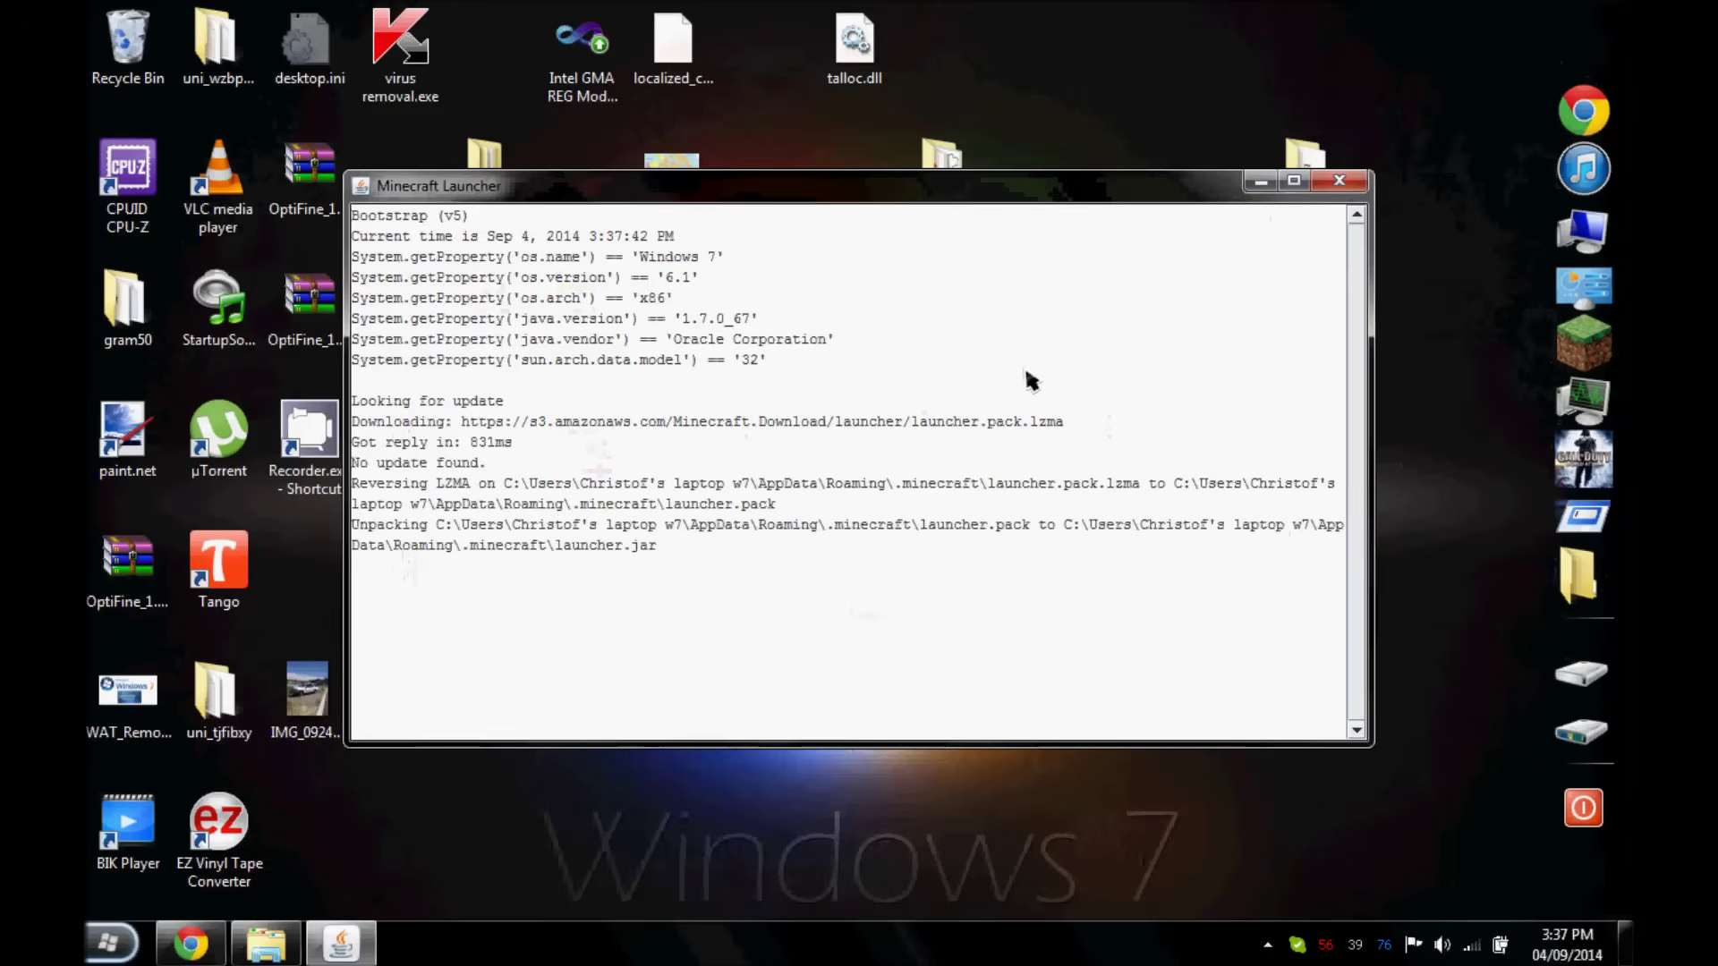
right_click(190, 943)
left_click(244, 877)
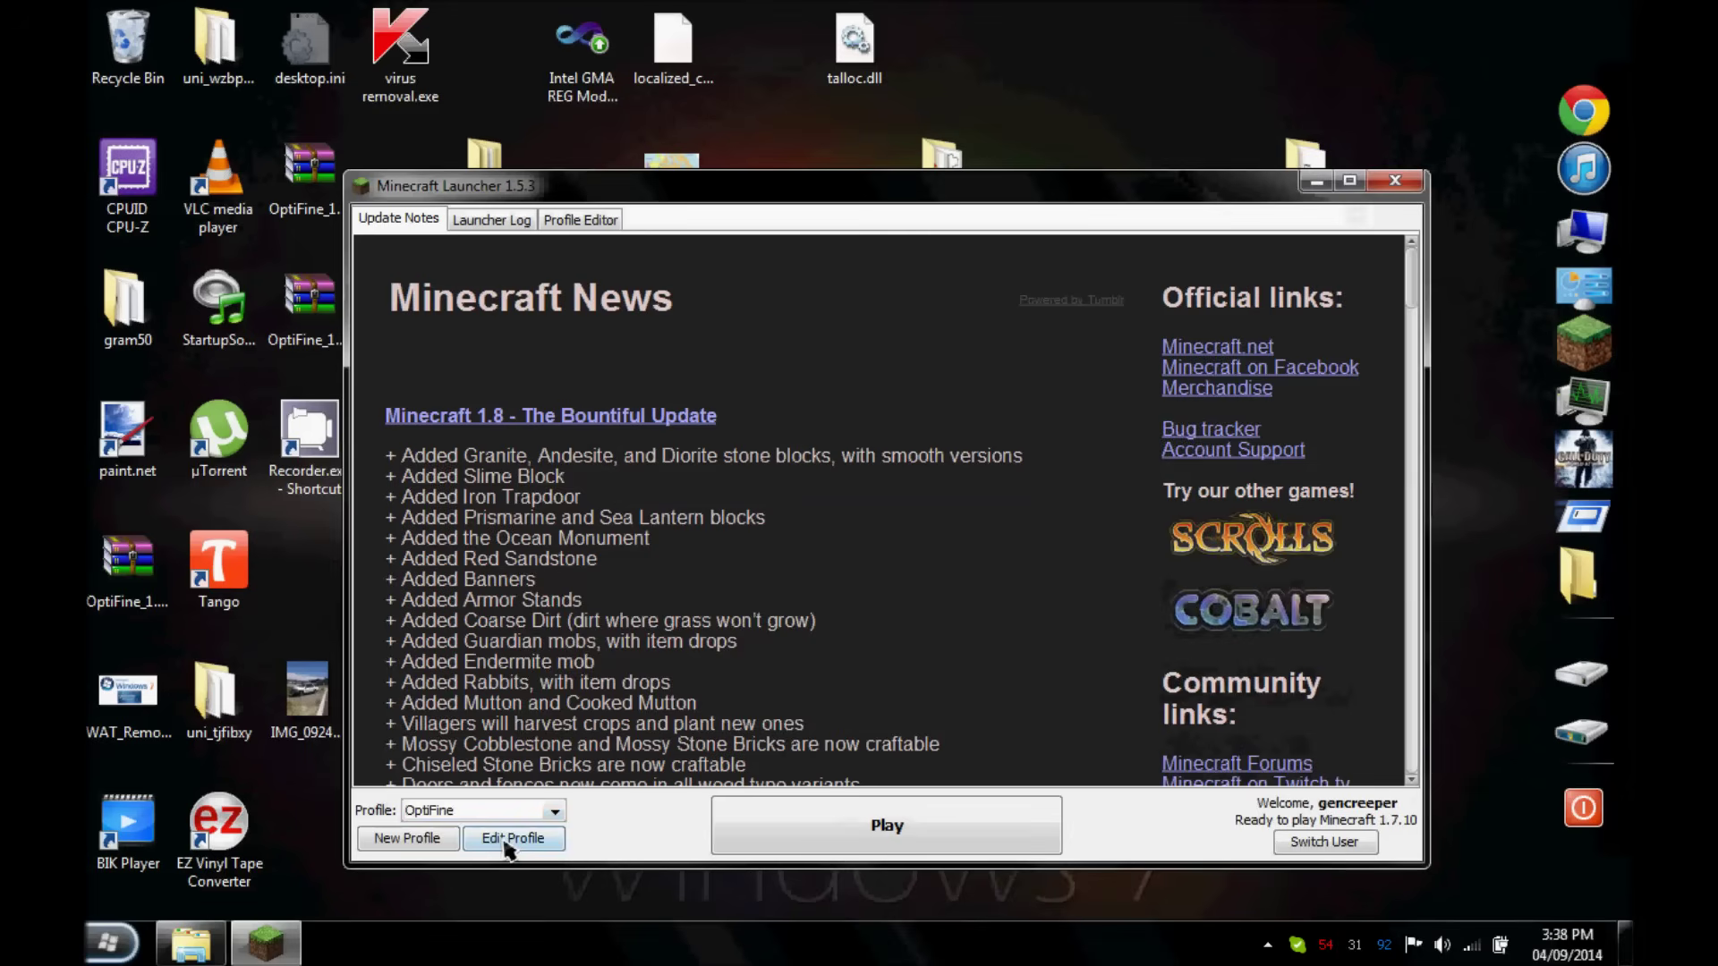
Set the OptiFine profile to use version release 1.7.10gl and save the profile
left_click(506, 843)
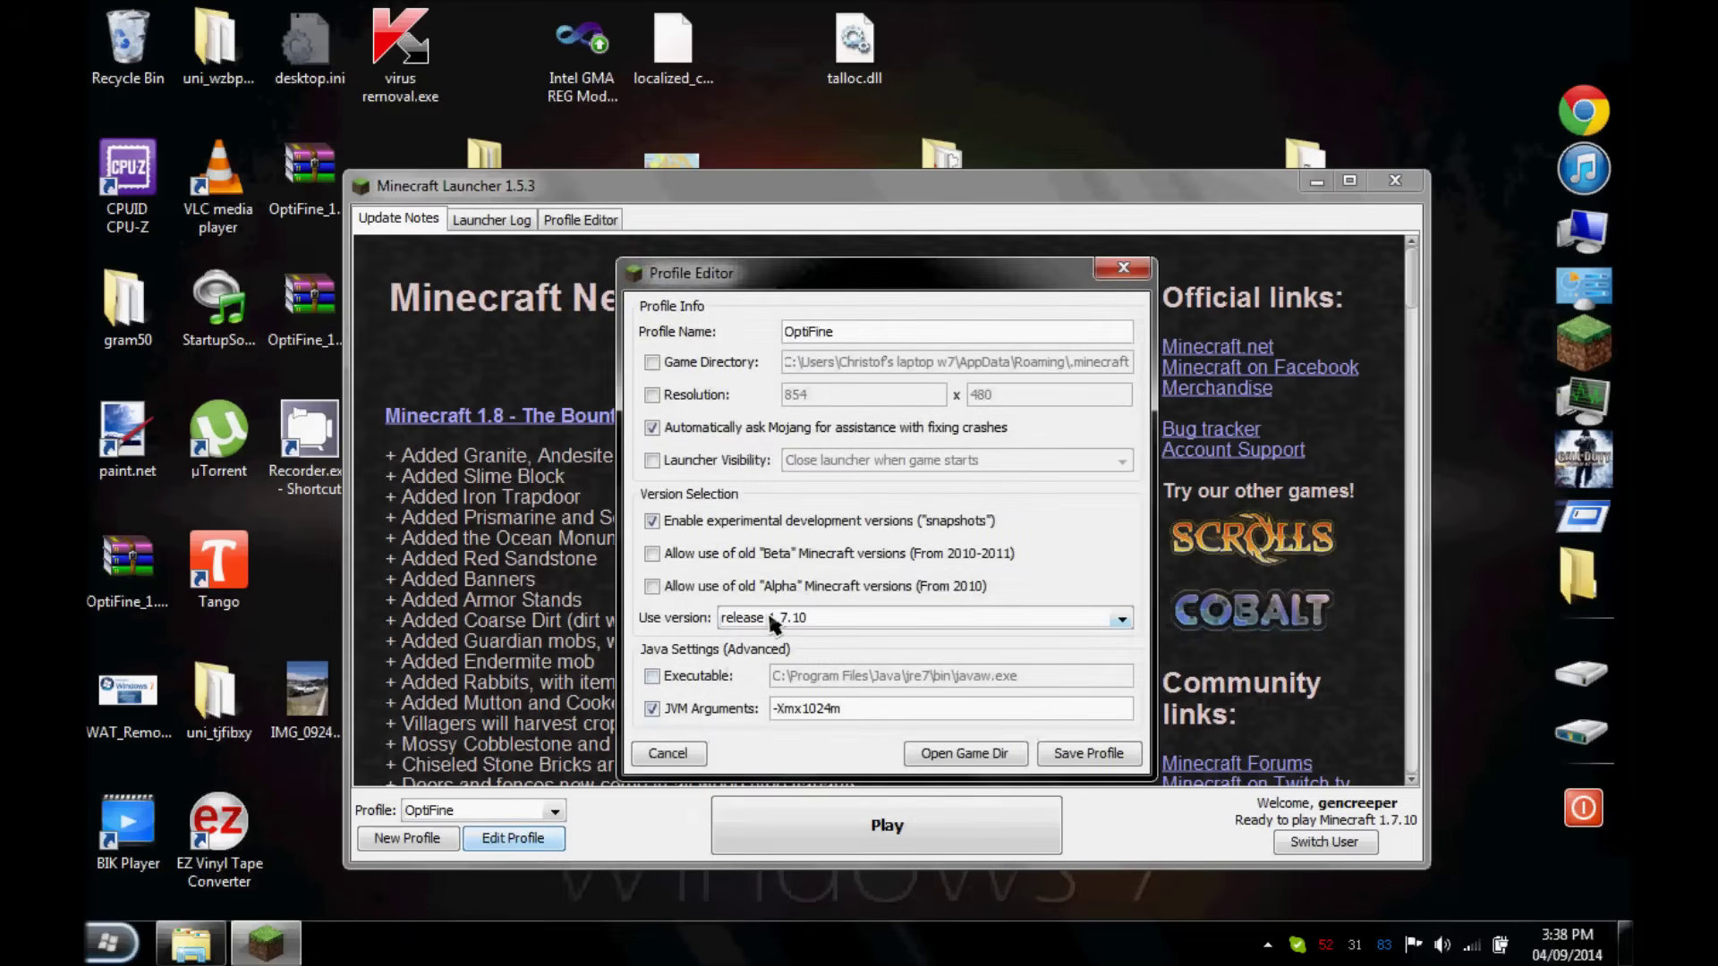
left_click(777, 621)
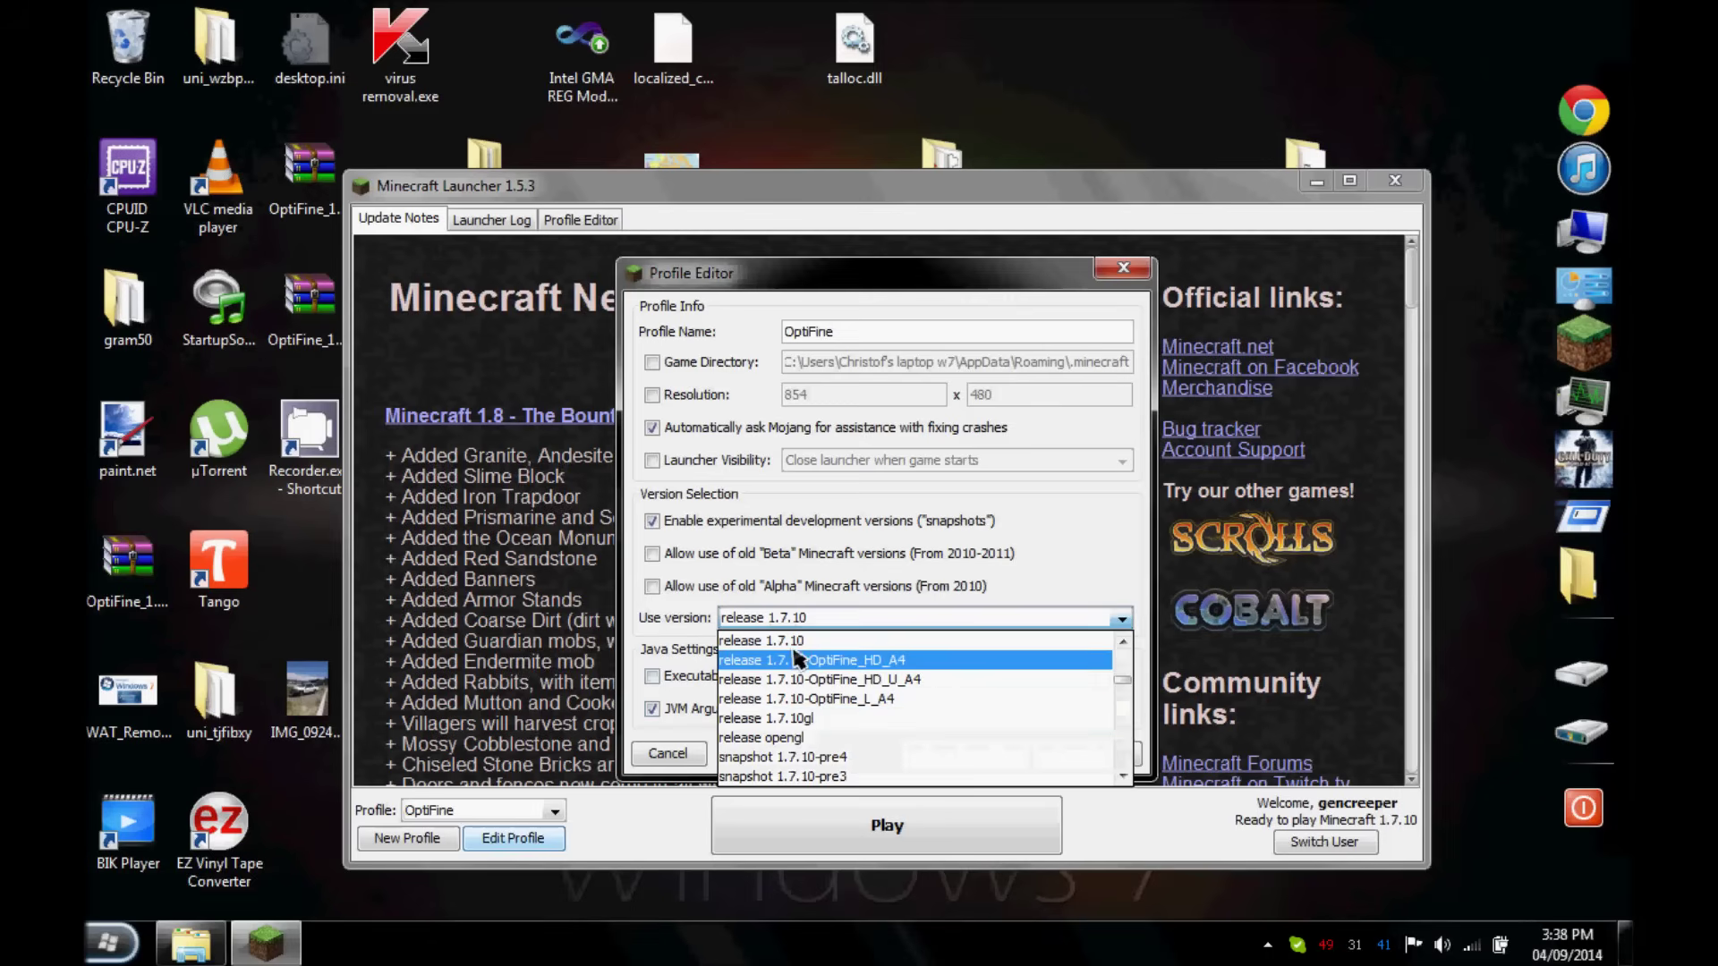
left_click(800, 727)
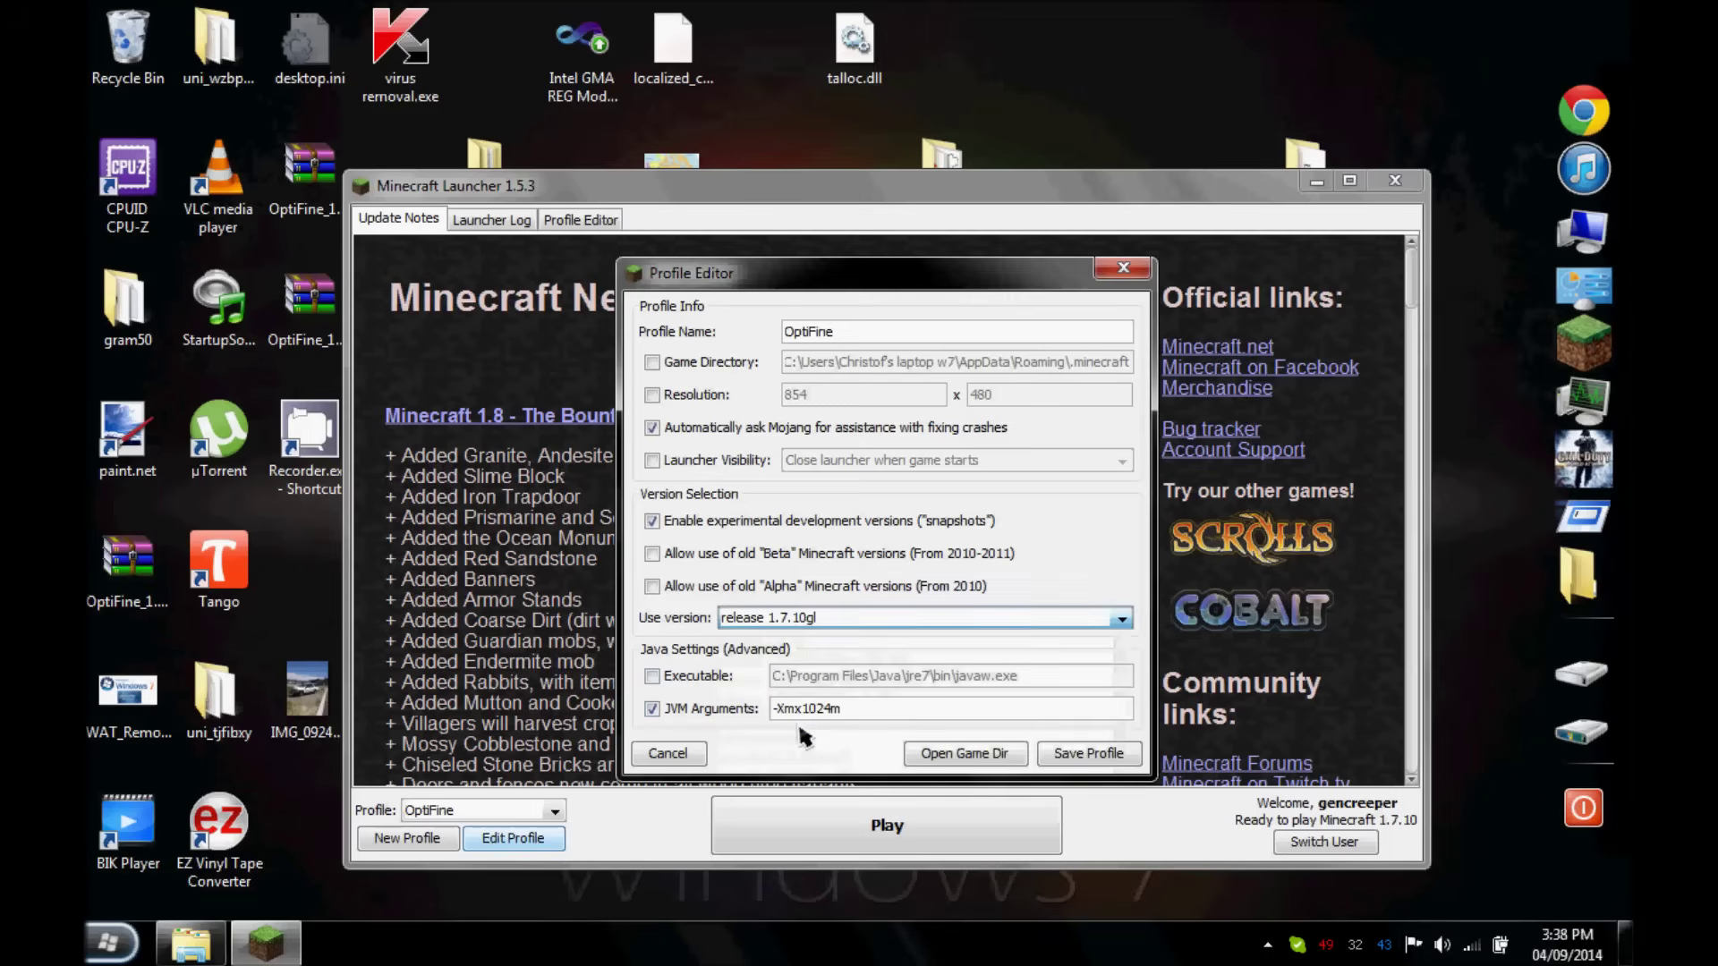
left_click(1079, 759)
Launch Minecraft with the OptiFine profile and maximize the game window
left_click(920, 836)
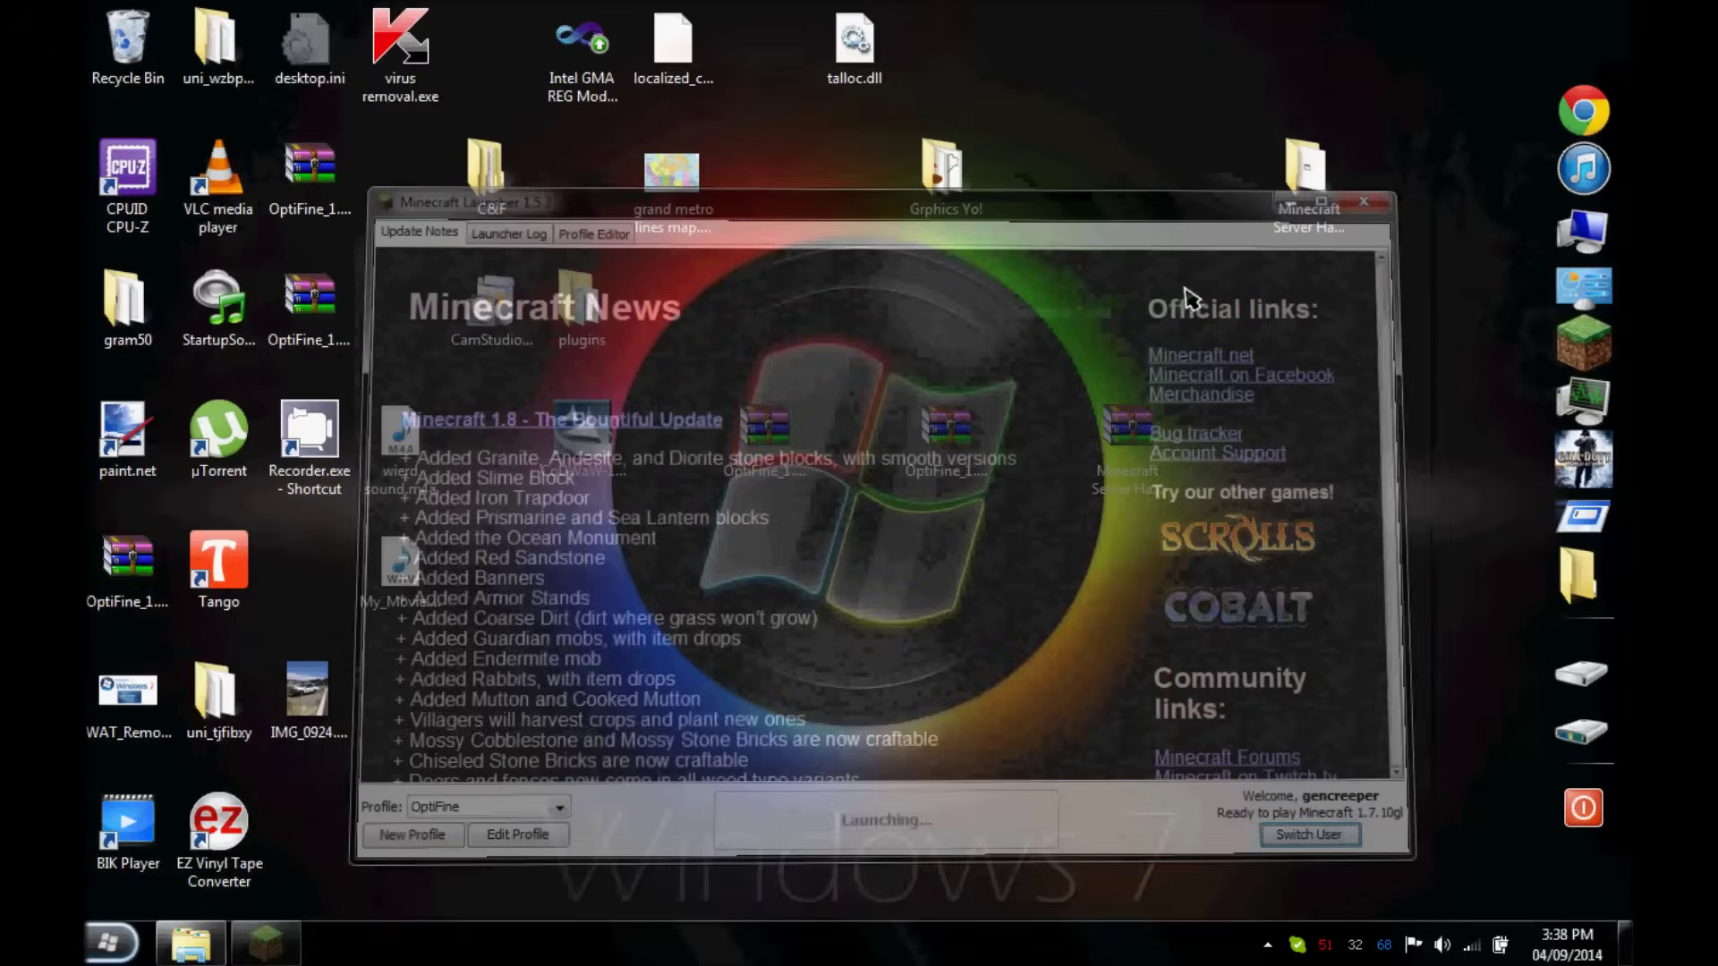
left_click(1392, 183)
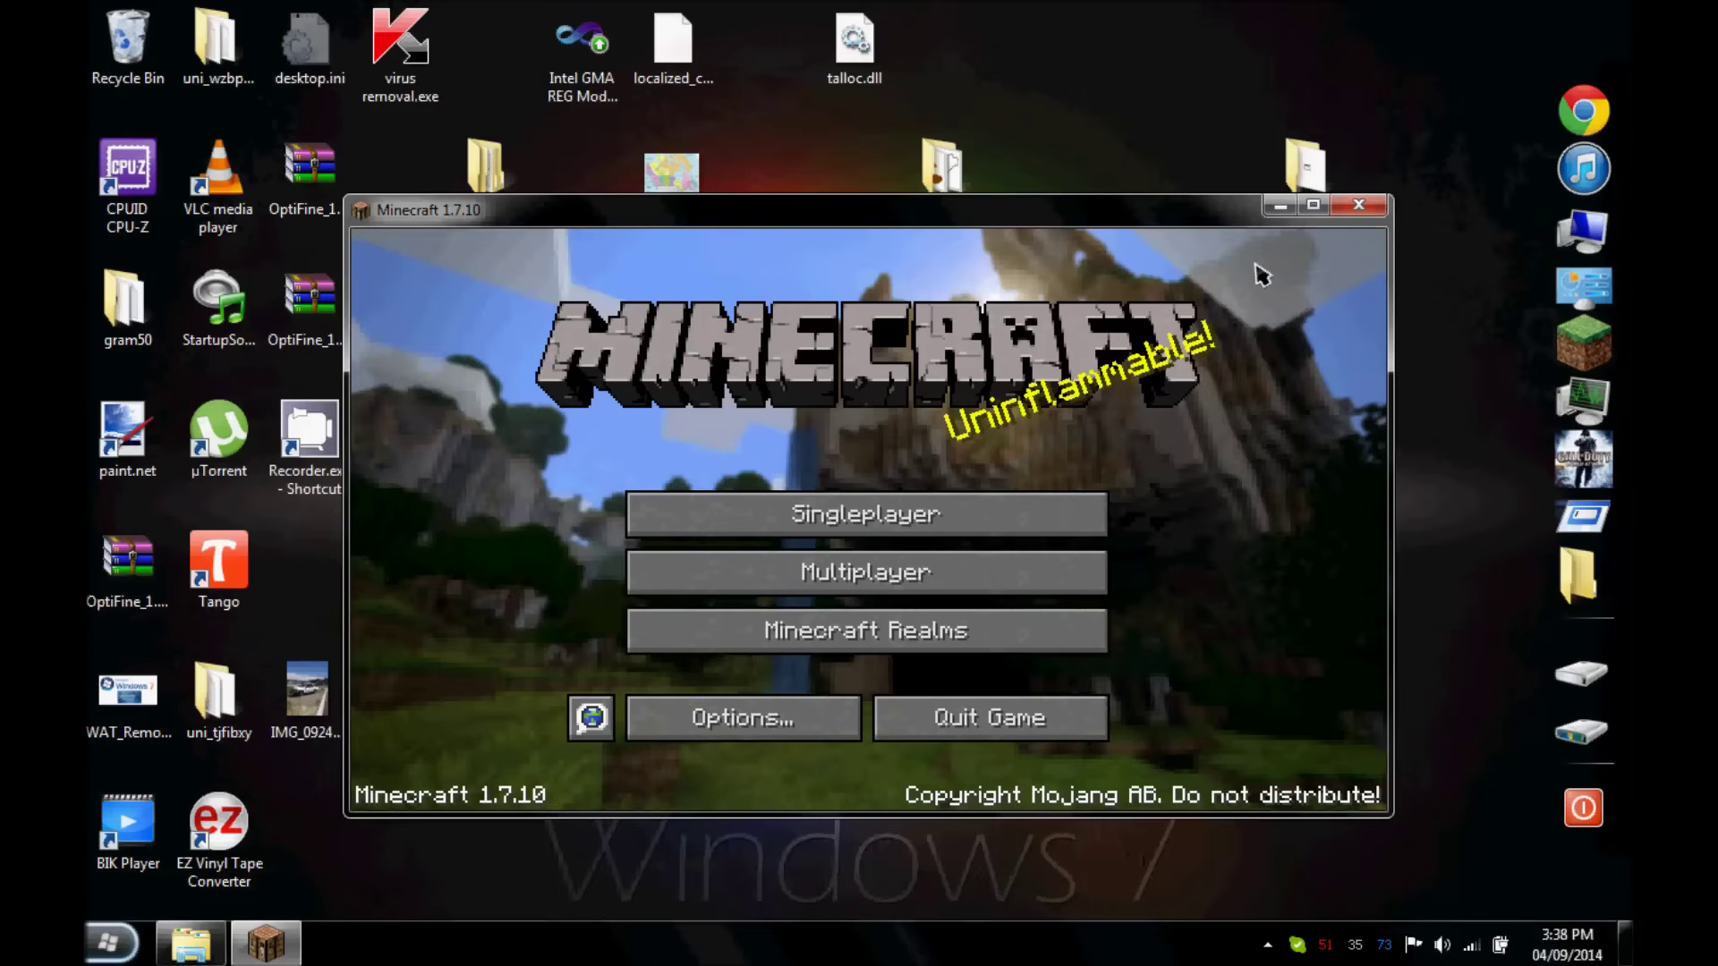
left_click(1312, 205)
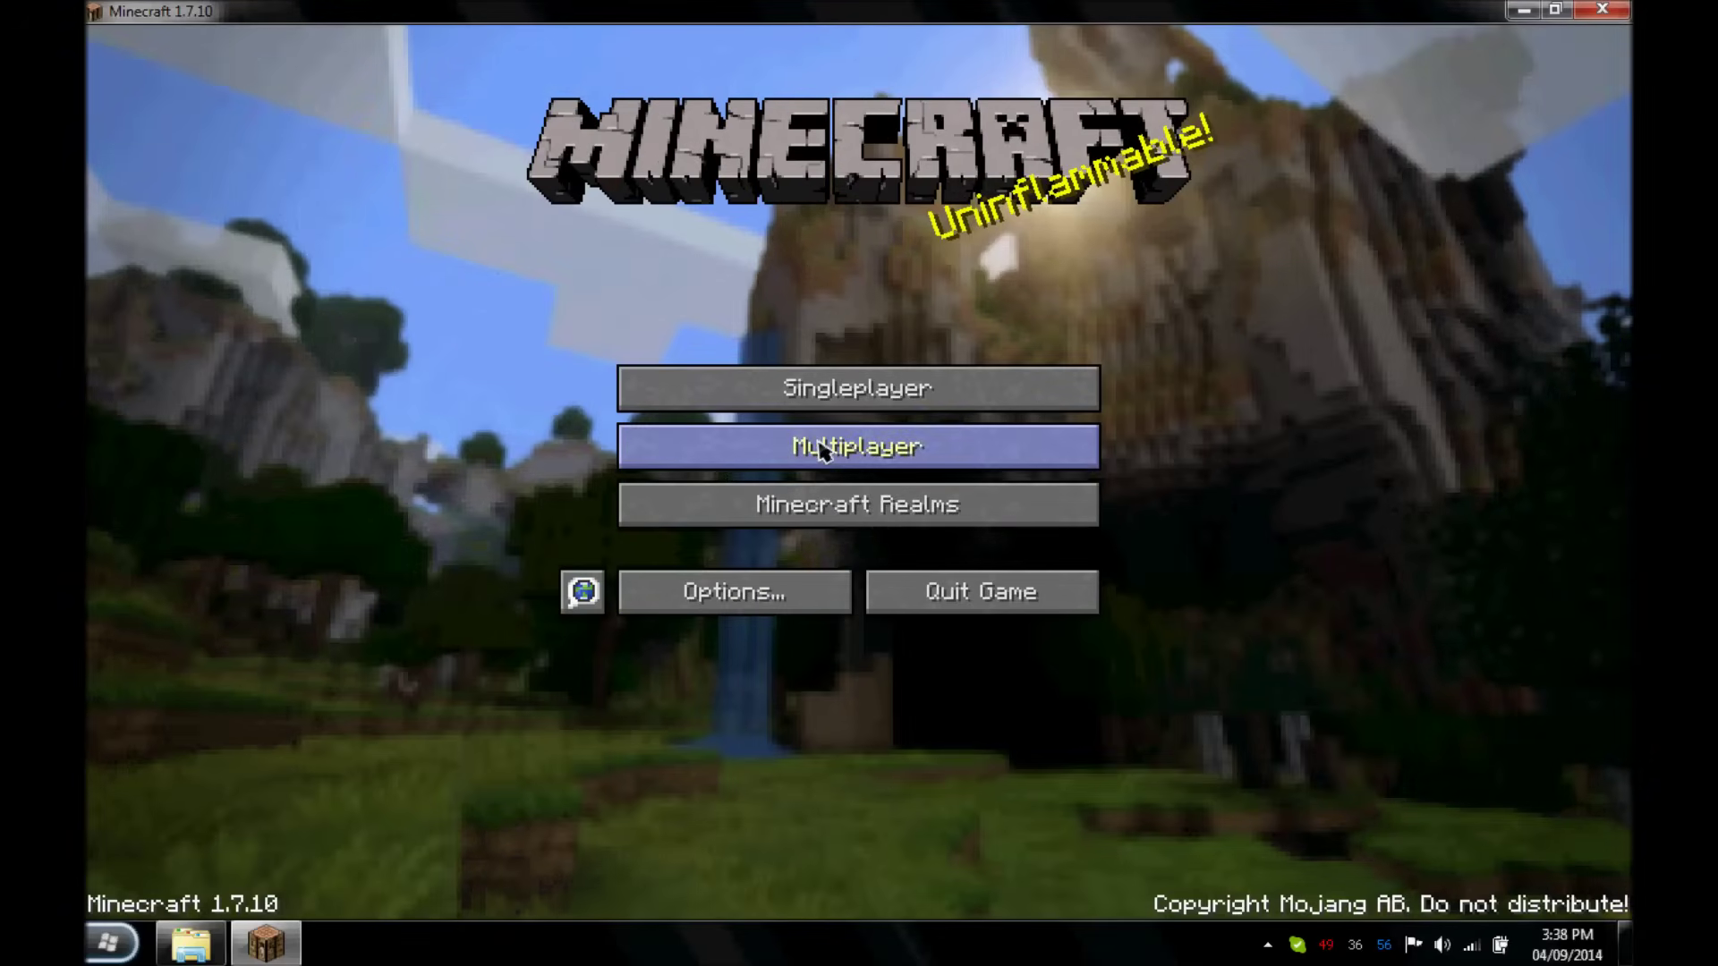
Join the Protocol server from the multiplayer server list
left_click(711, 446)
left_click(782, 174)
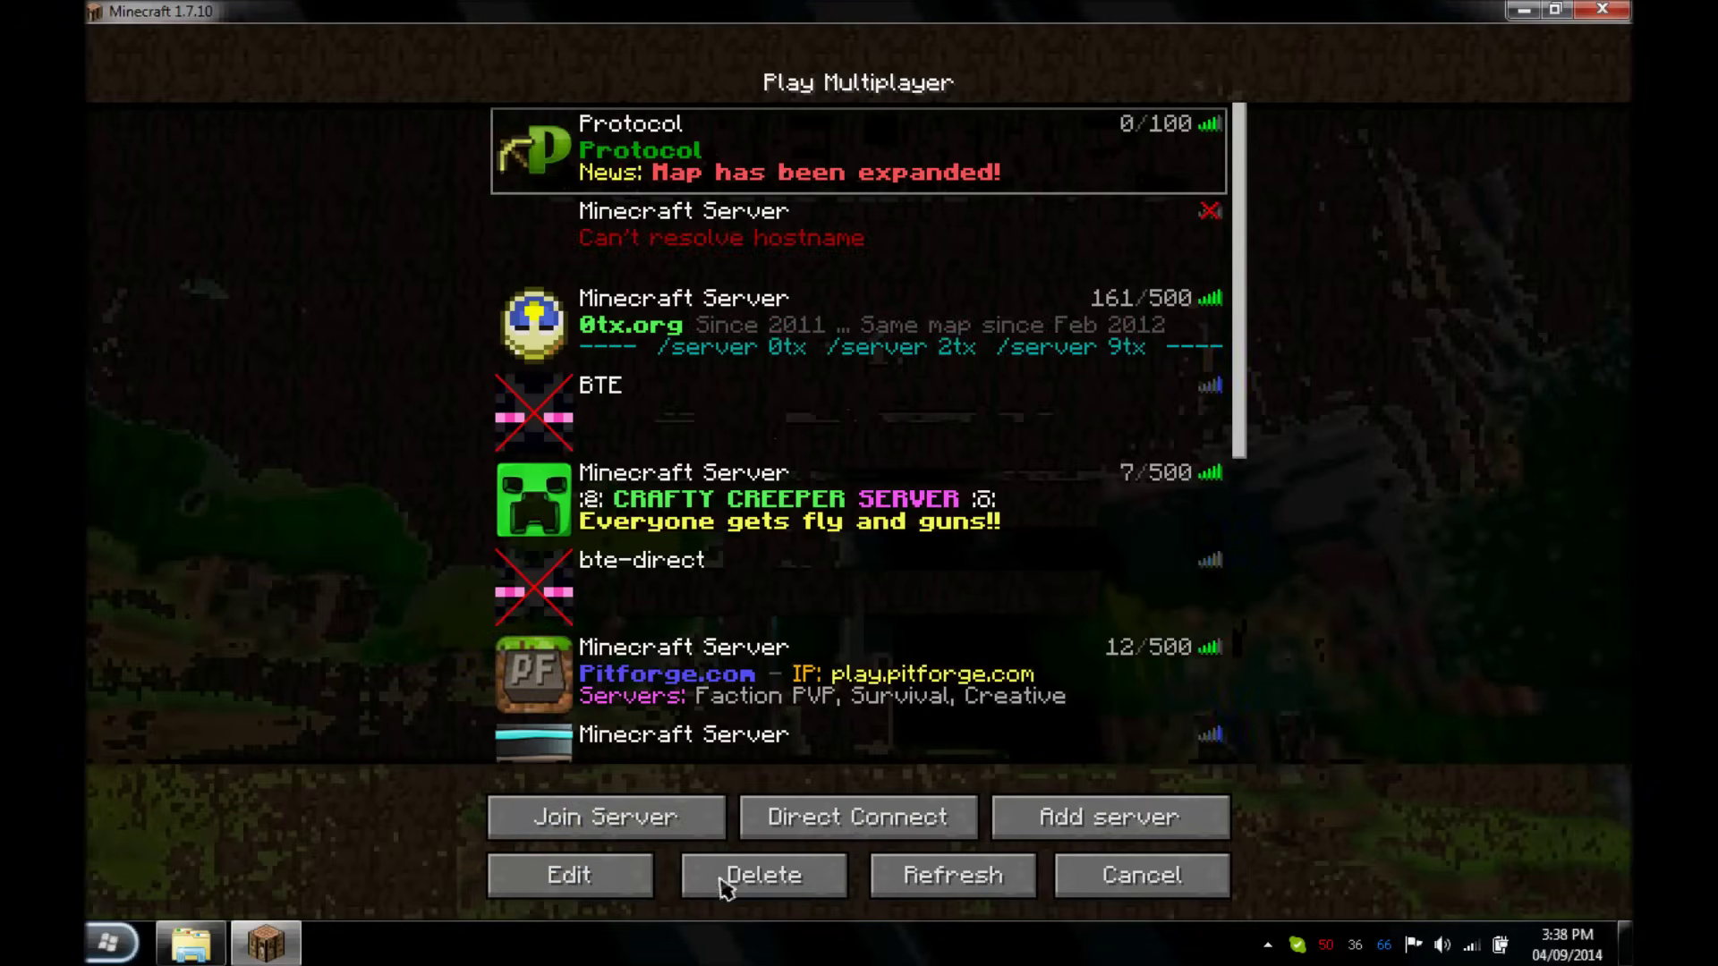
left_click(610, 813)
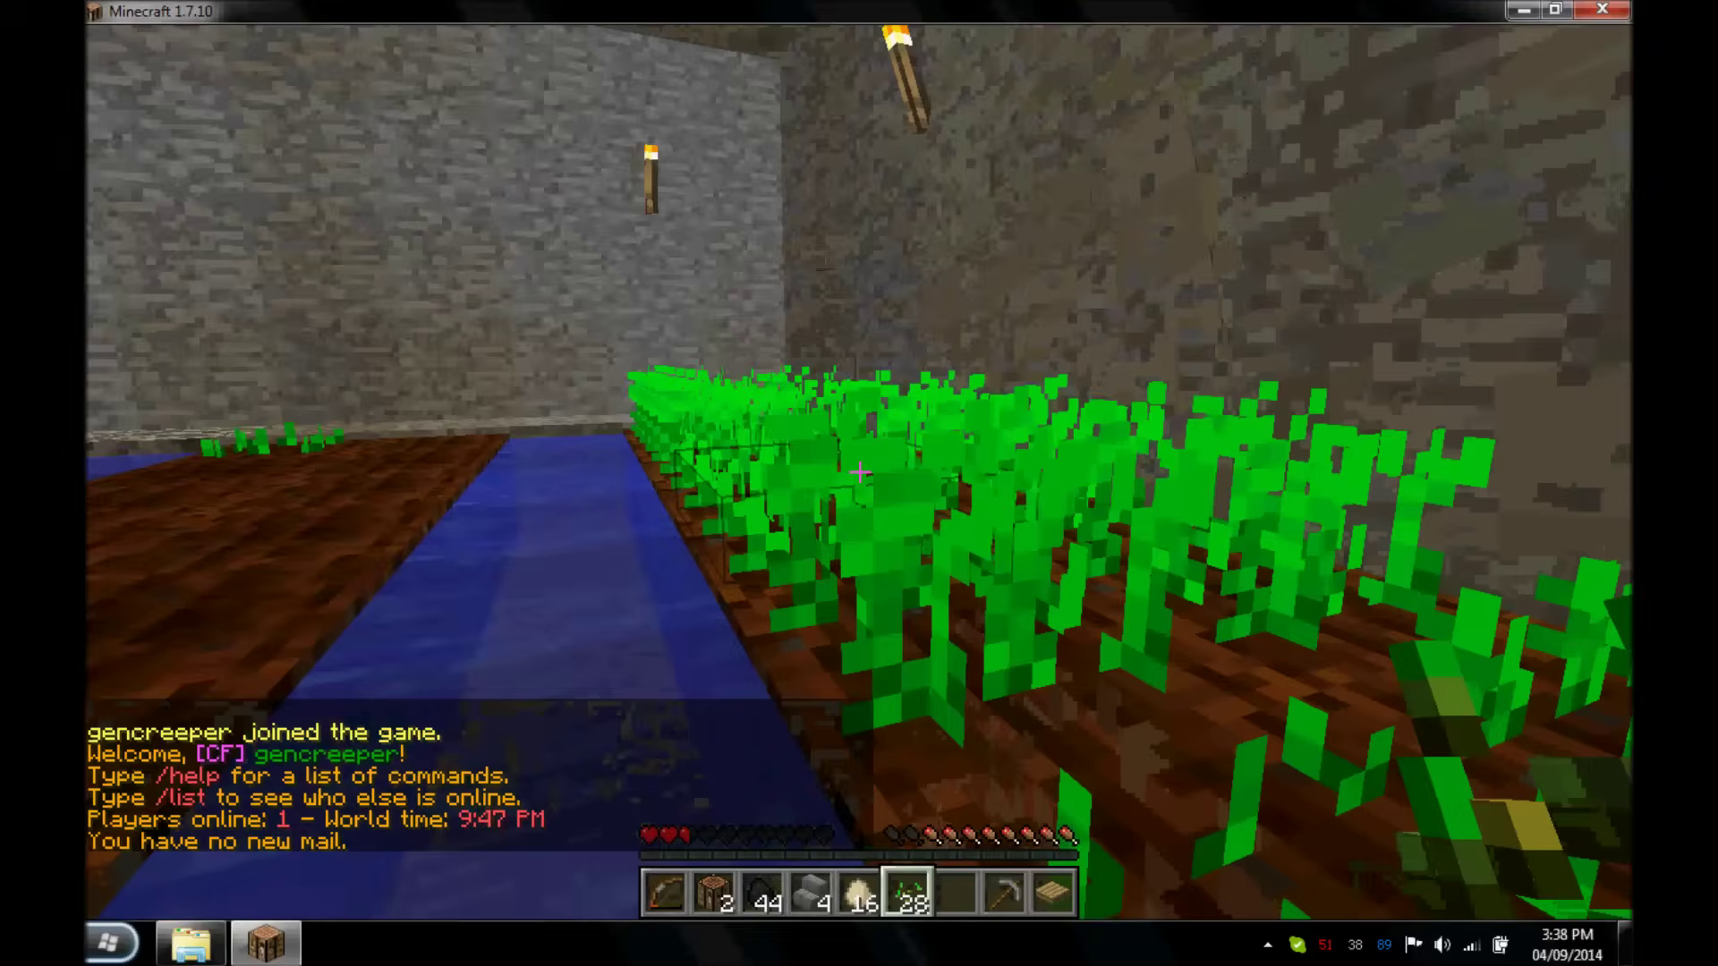
Walk past the crops to check how the world renders, and disconnect from the server to the title screen
key("w")
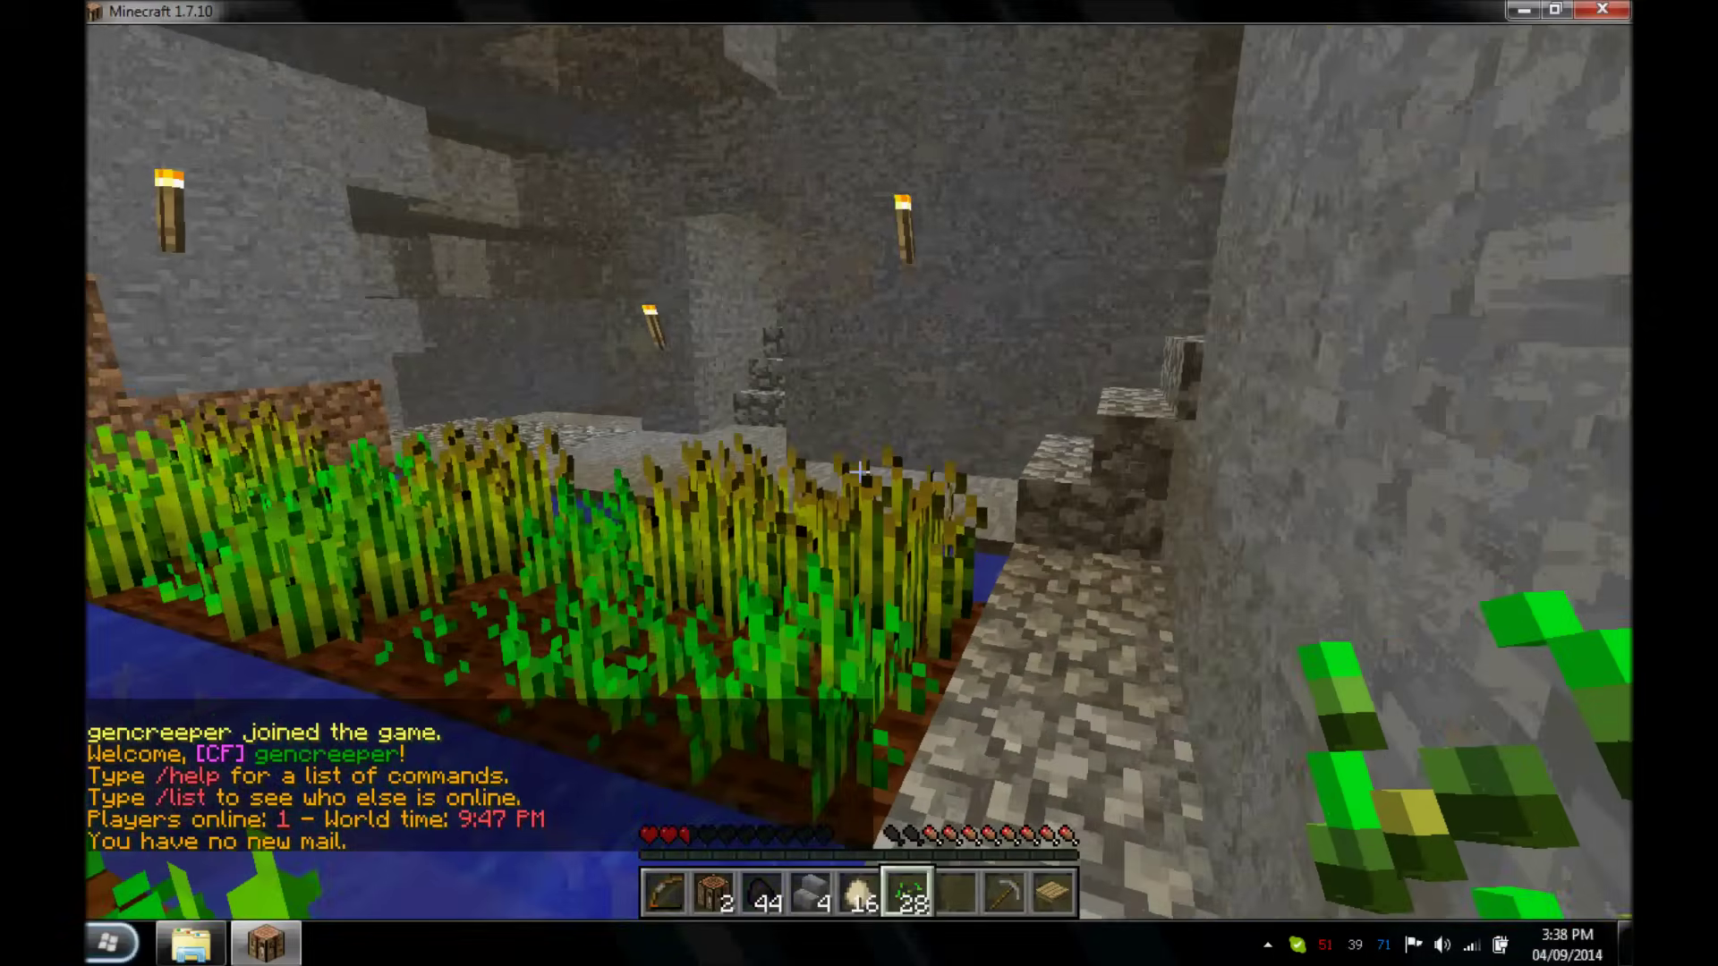
key("Escape")
left_click(873, 526)
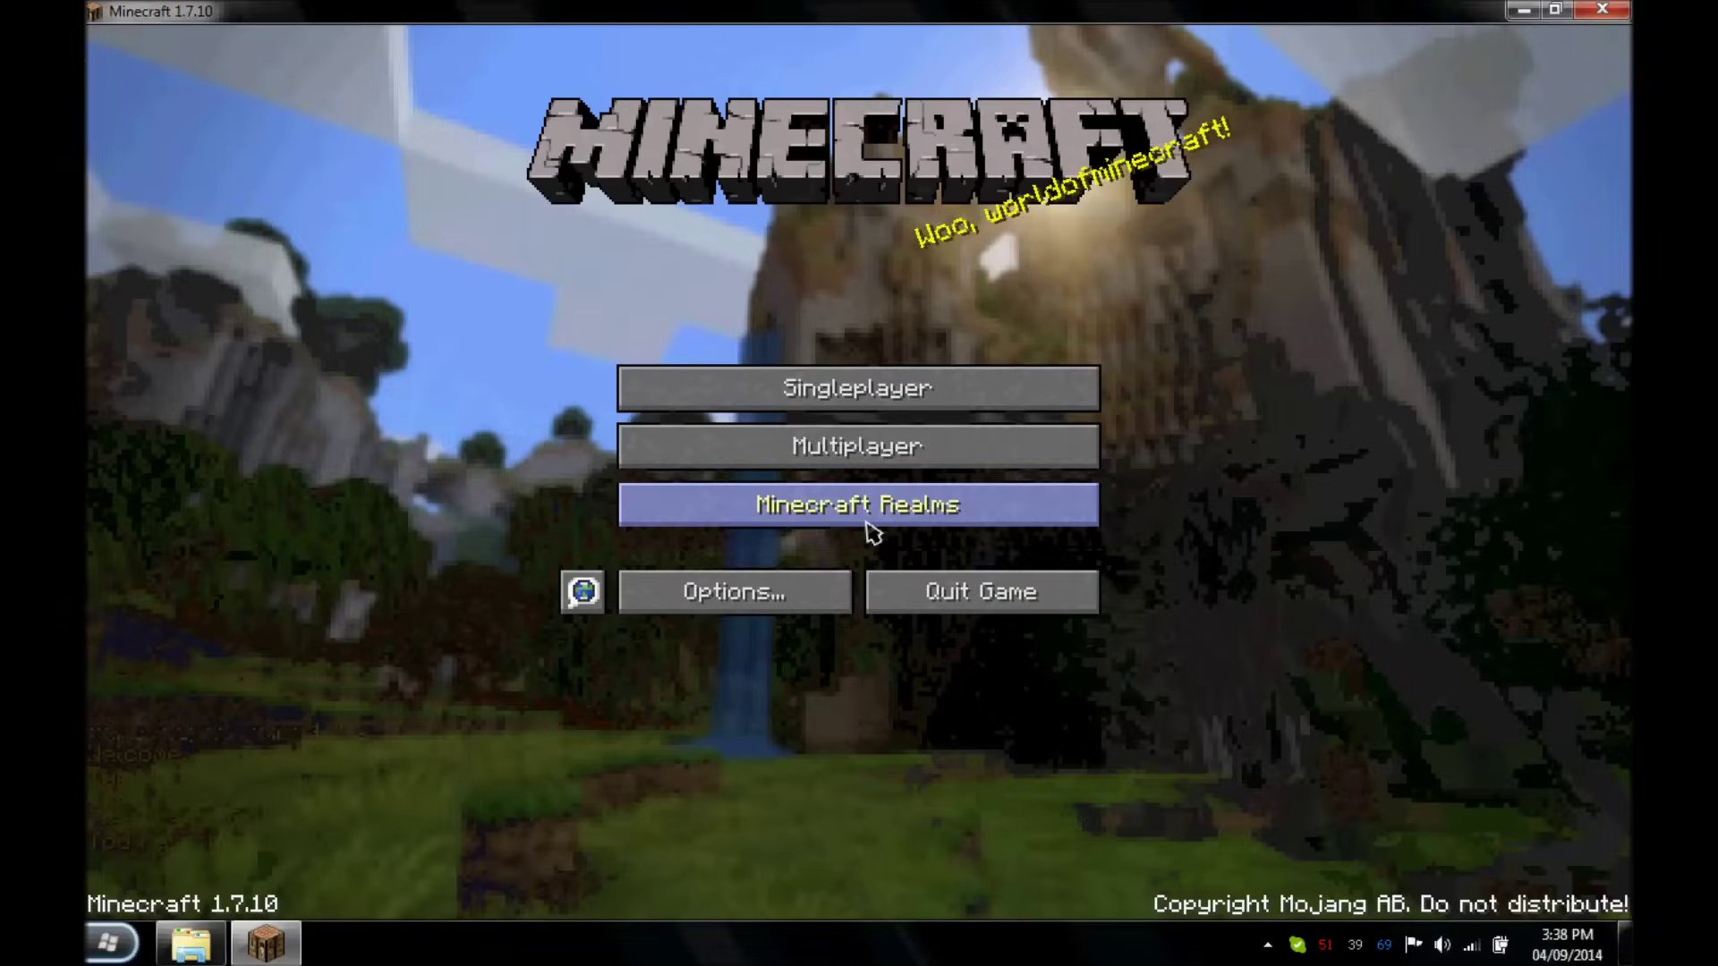